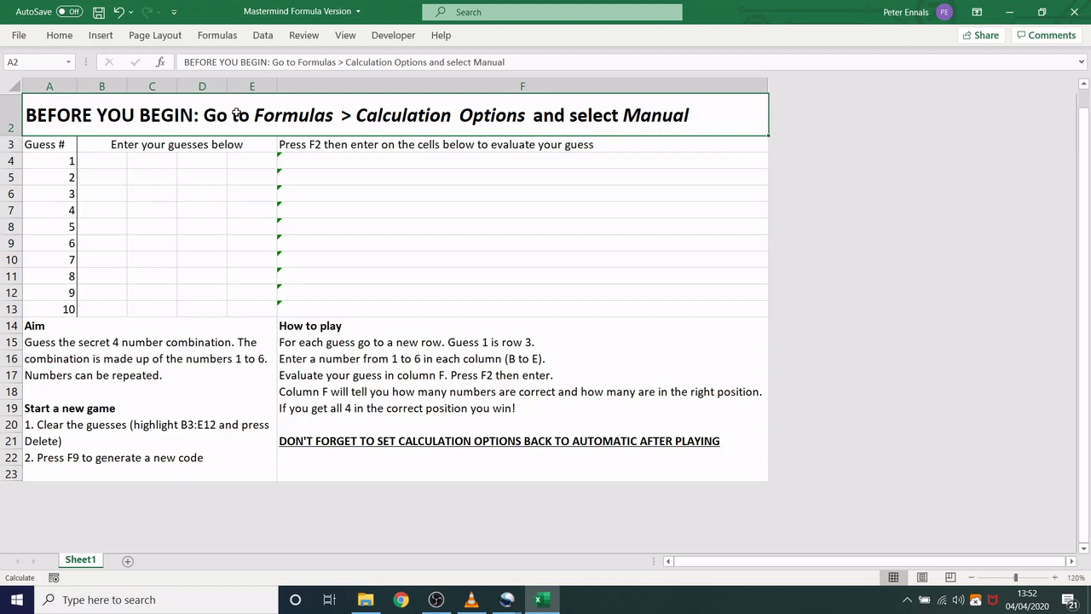
Step: Check which calculation mode is selected for the workbook
click(219, 40)
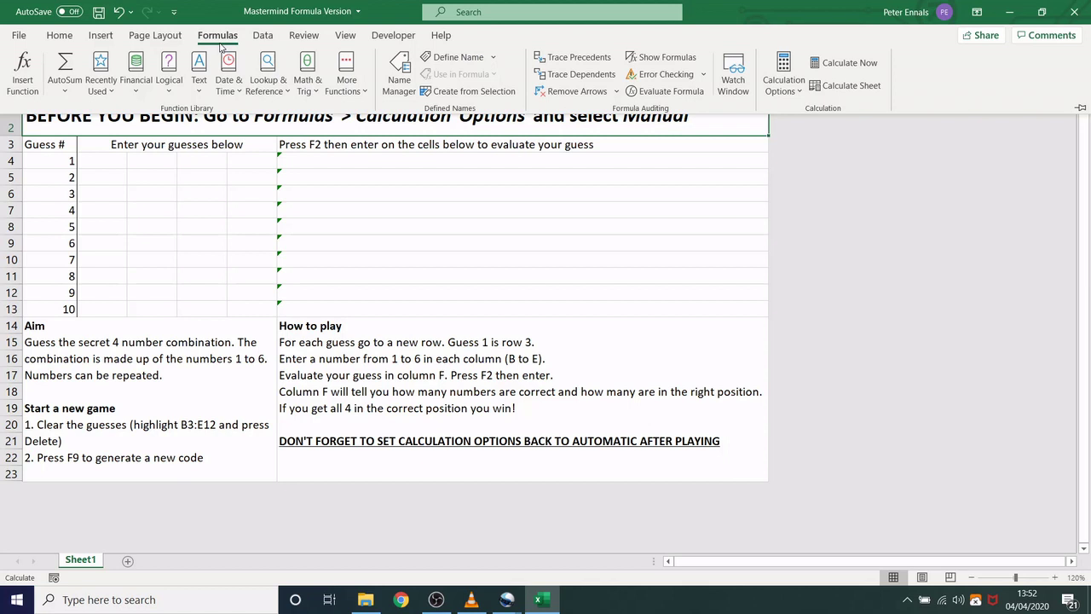
click(801, 85)
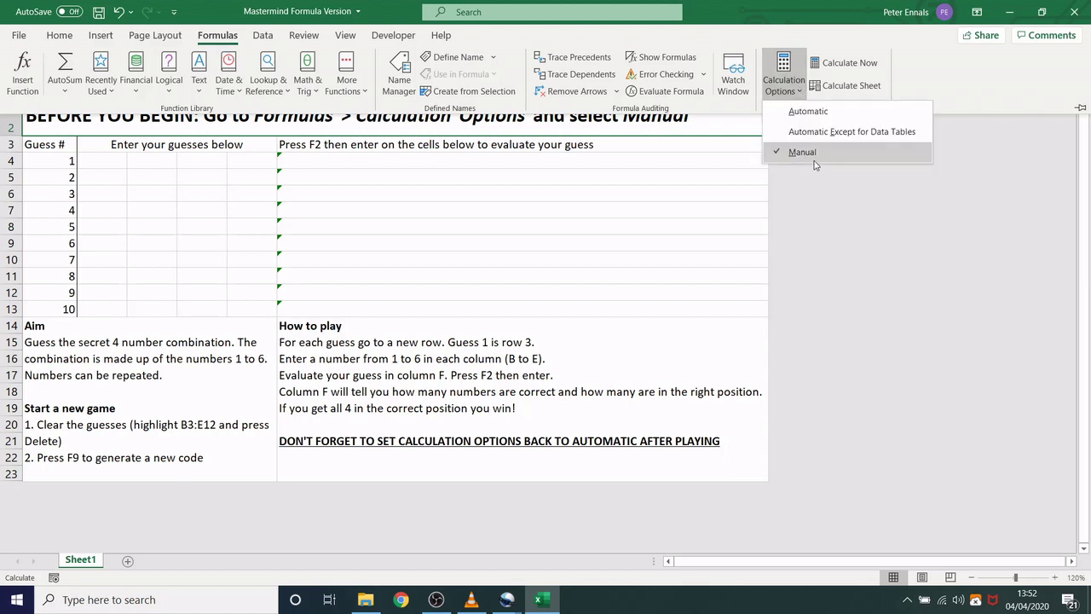
click(838, 337)
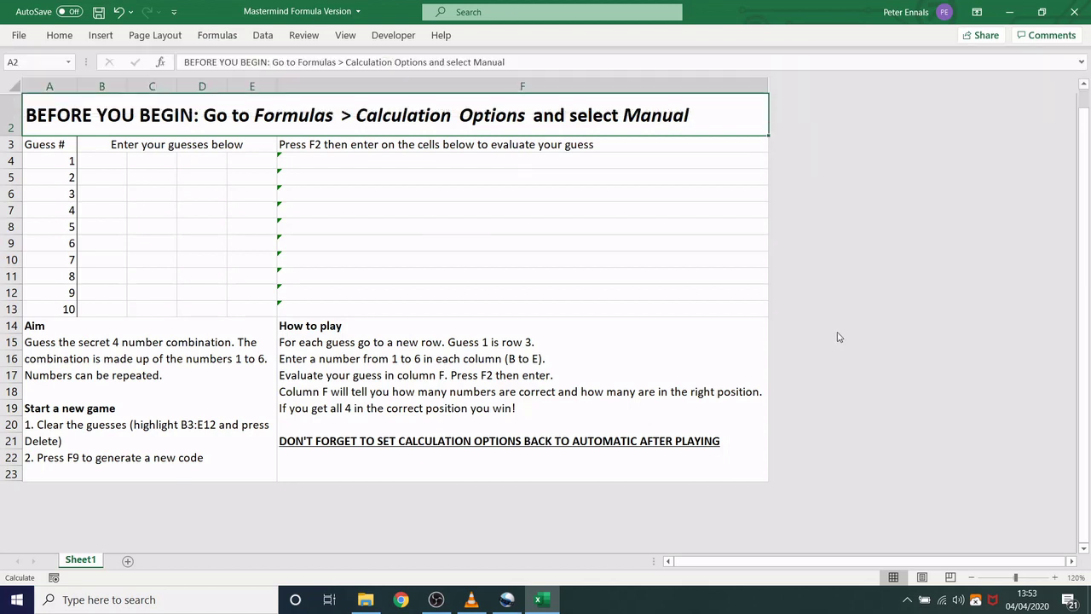
Step: Unhide row 1 above the BEFORE YOU BEGIN heading
click(10, 119)
right_click(12, 119)
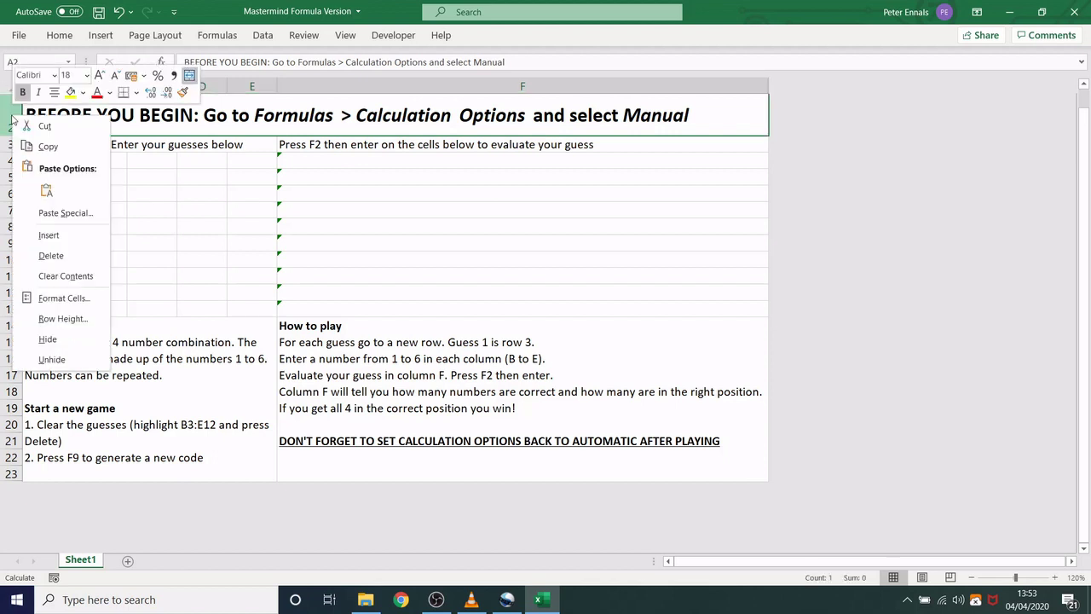
click(53, 358)
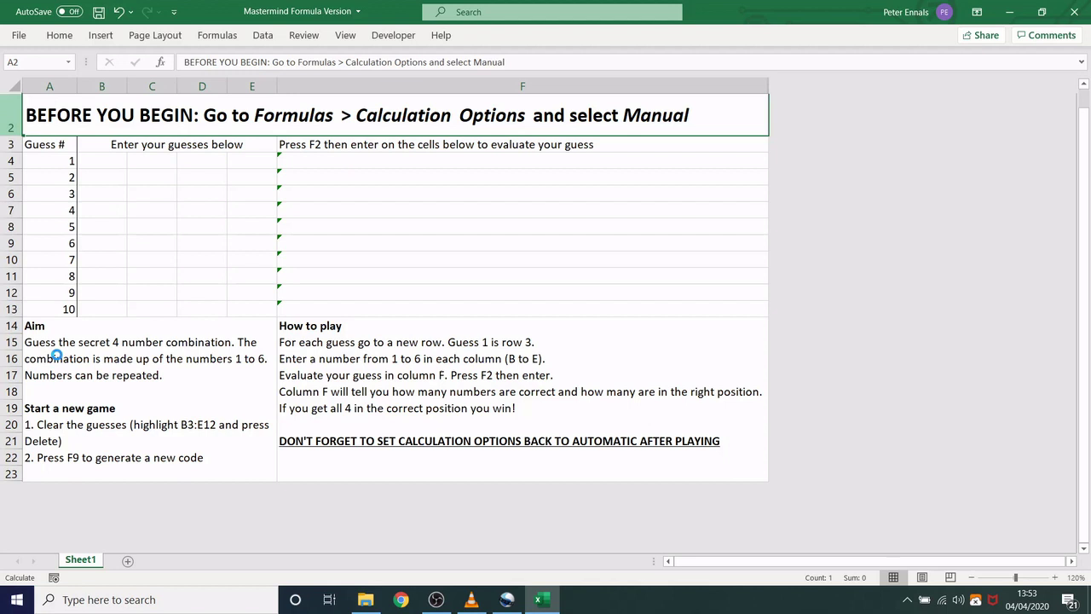
Step: Inspect the formulas behind the secret code cells B1, C1 and D1
click(108, 104)
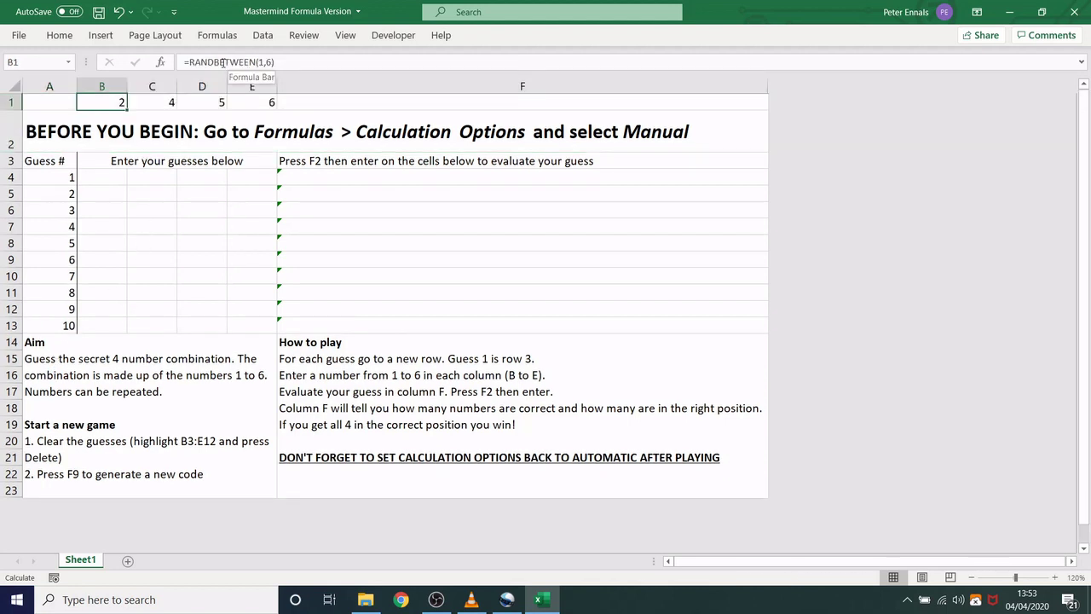
click(162, 98)
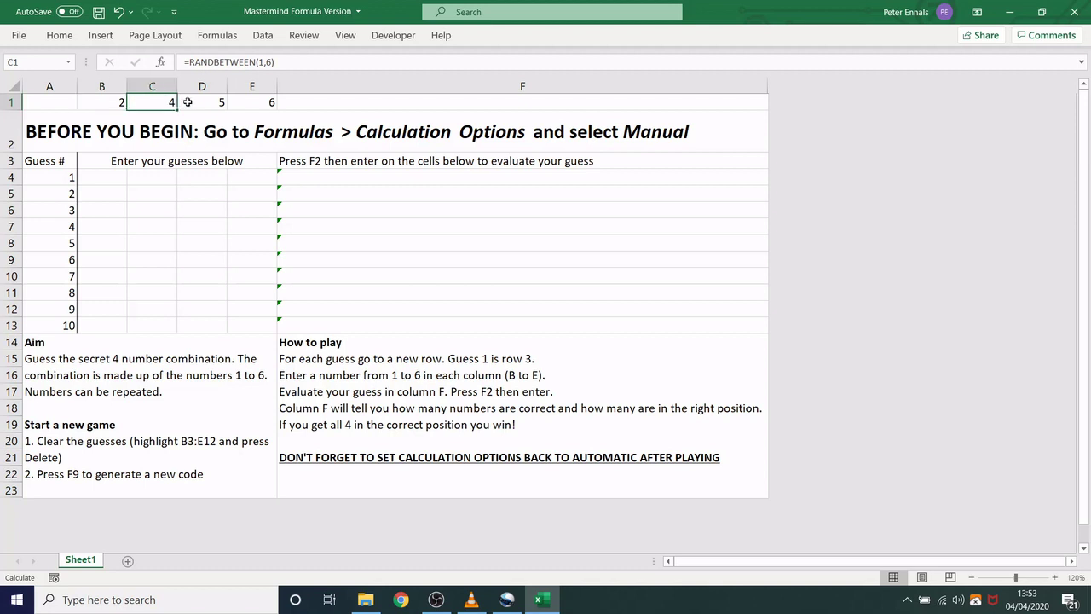
click(199, 102)
Step: Switch the workbook's calculation mode to Automatic
click(217, 35)
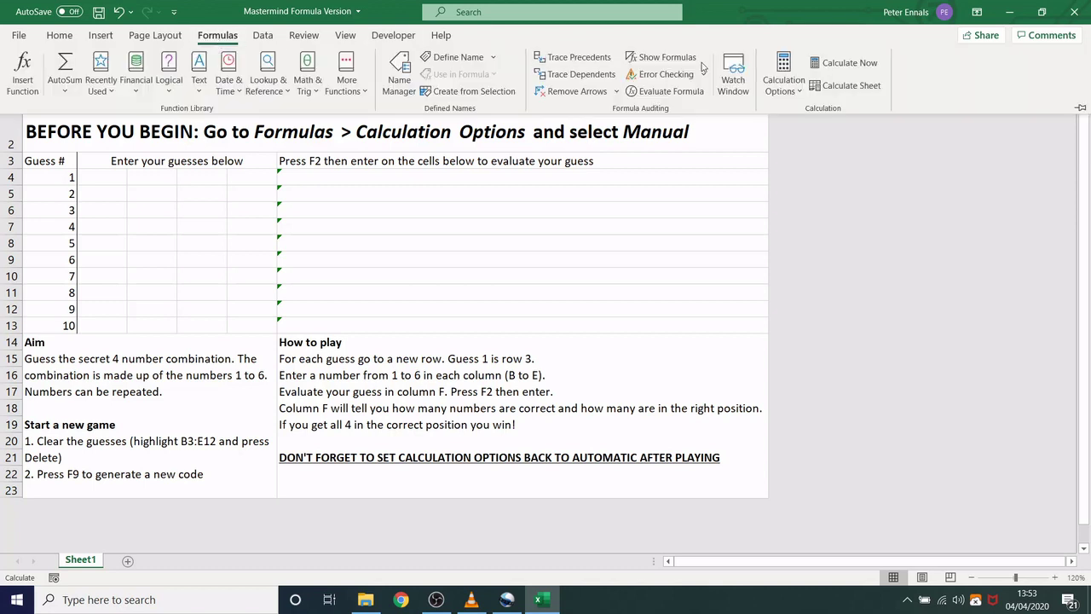
click(783, 85)
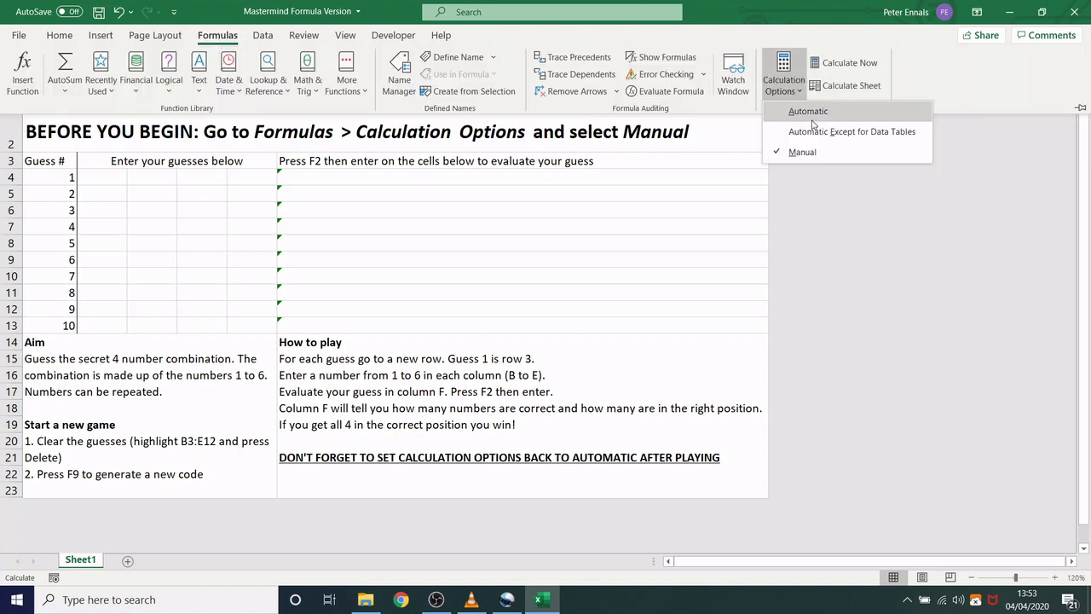
click(812, 119)
Step: Enter 2 in B5 and 1 in B6 to test how entries affect the code in row 1
click(107, 174)
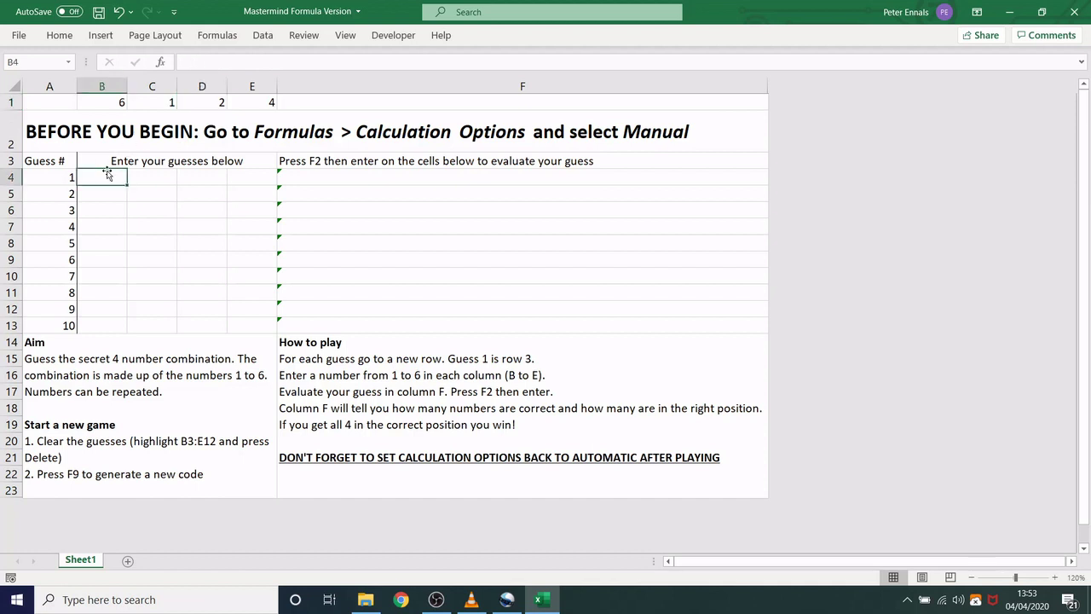
key(Return)
key(Num_Lock)
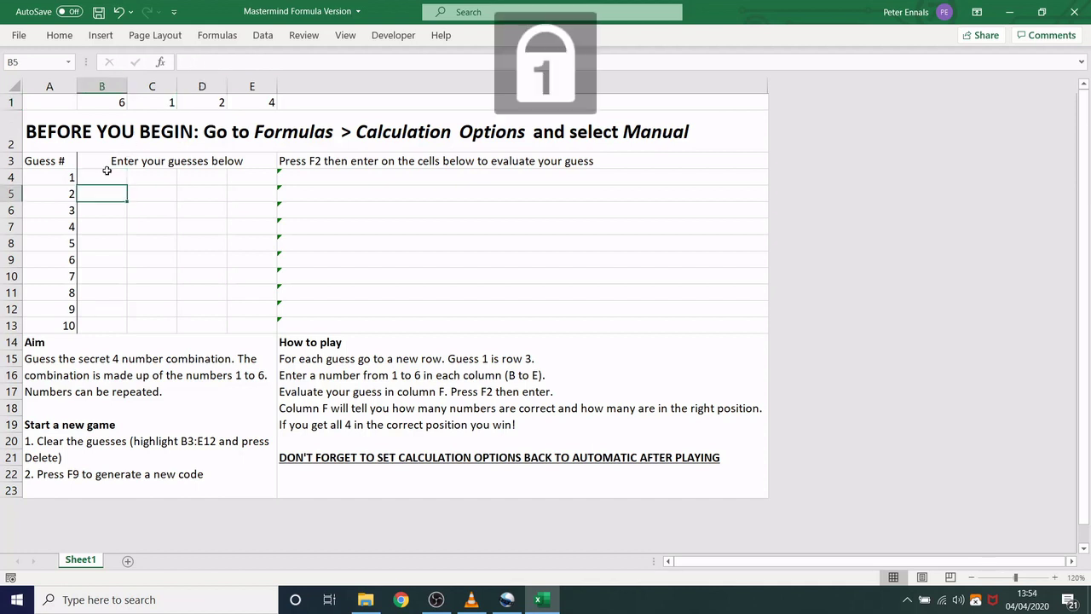
text(2)
key(Return)
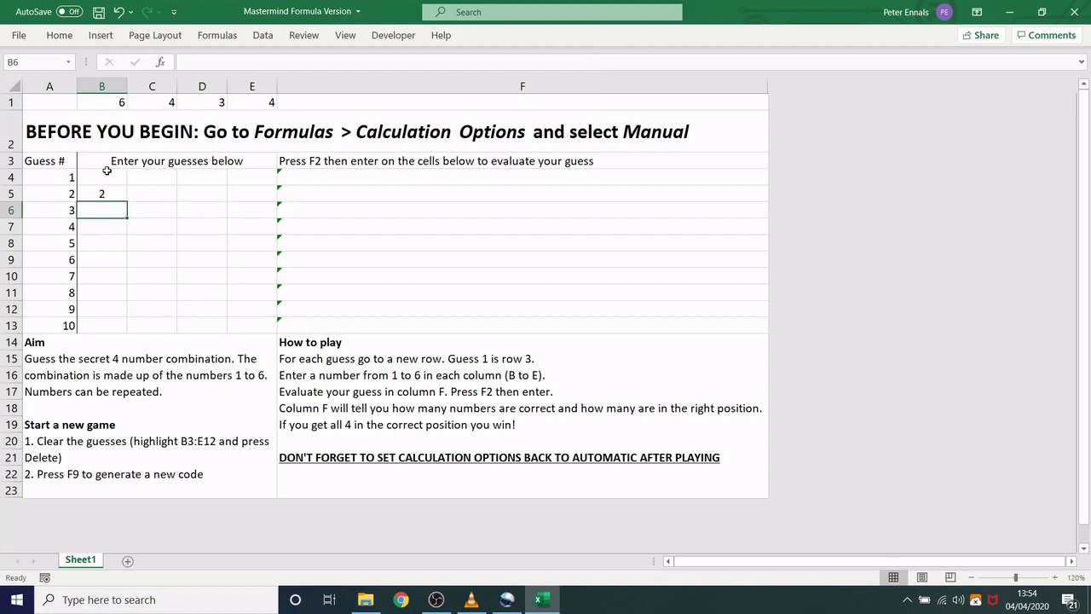
text(1)
key(Return)
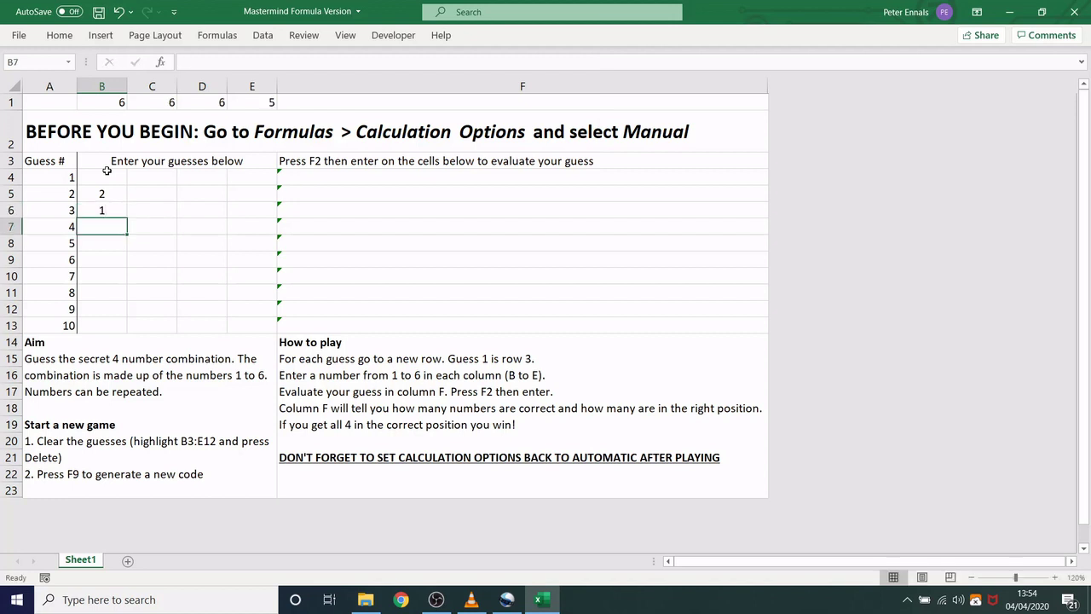
Step: Delete the test entries from guess cells B6 and B5
key(Up)
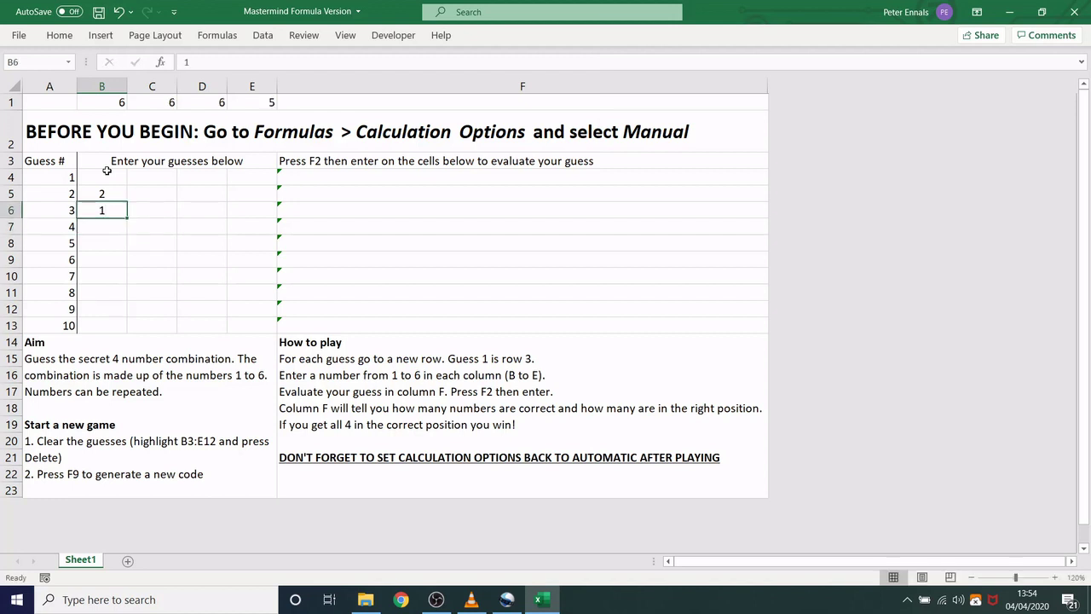
key(Delete)
key(Up)
key(Delete)
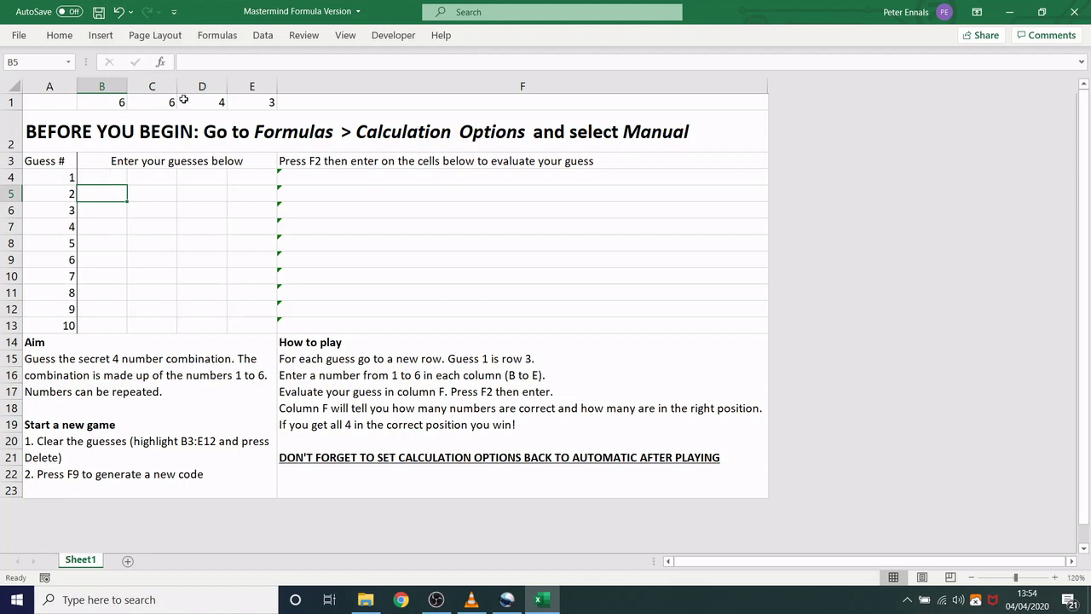
Step: Set the workbook's calculation mode to Manual
click(218, 35)
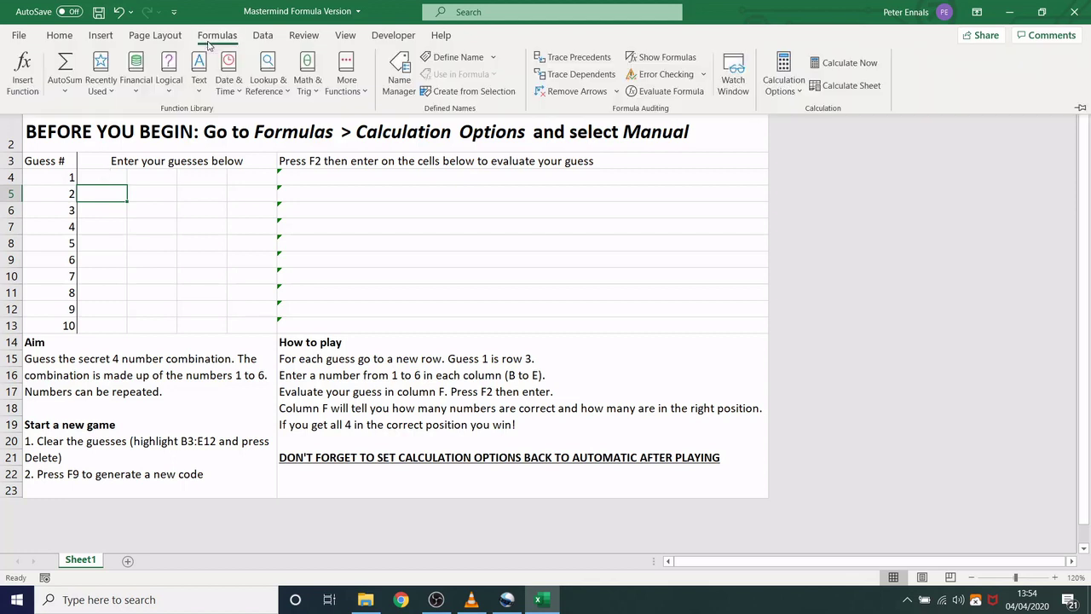
click(784, 81)
click(802, 154)
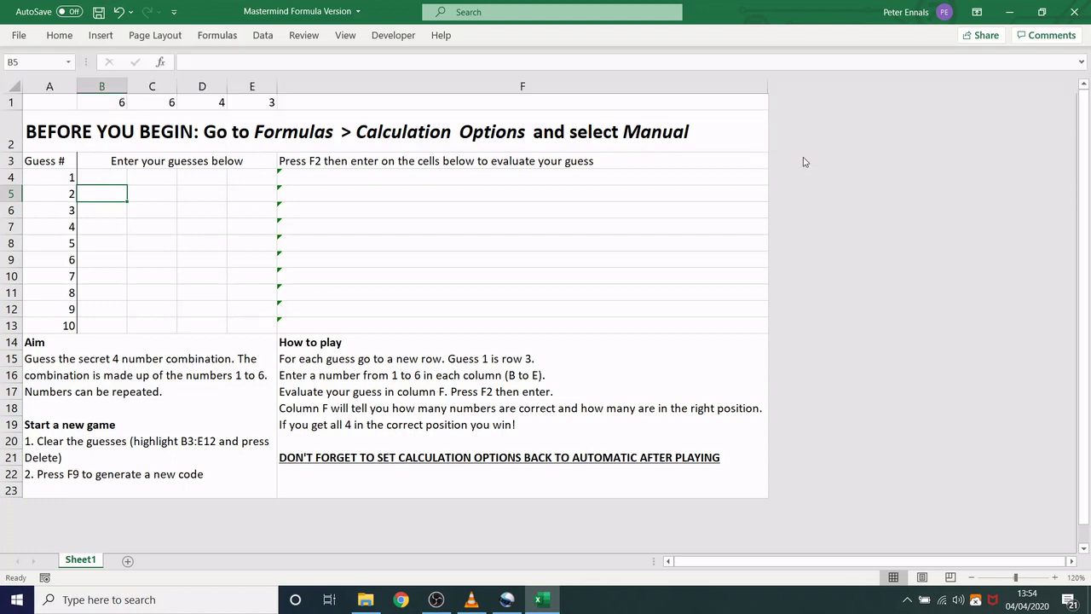
Step: Enter 2 in B5 and in B6, and recalculate the workbook to generate a new code
text(2)
key(Return)
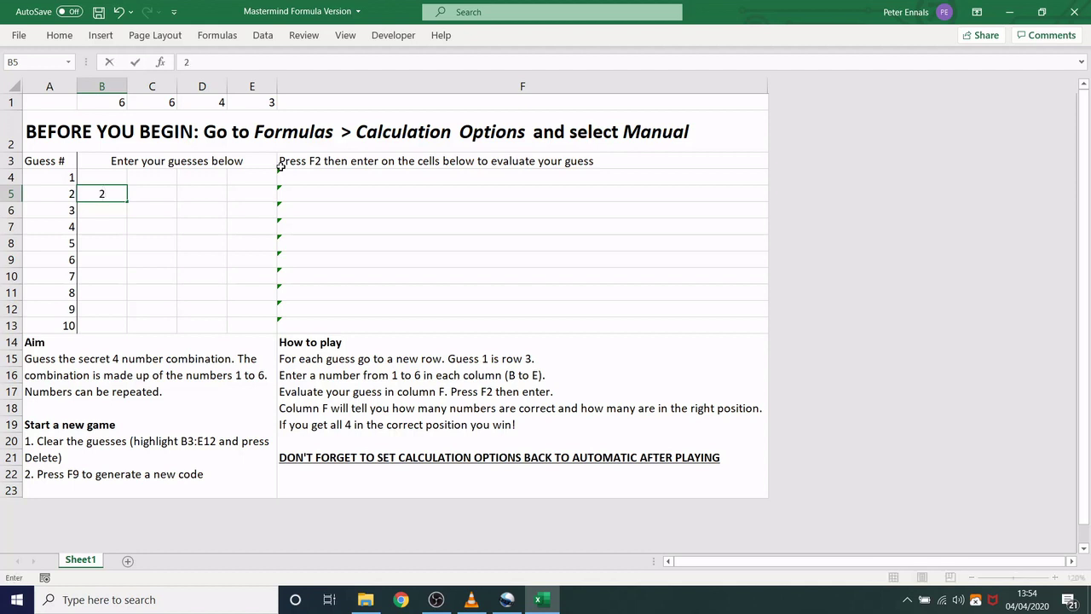
text(2)
key(Return)
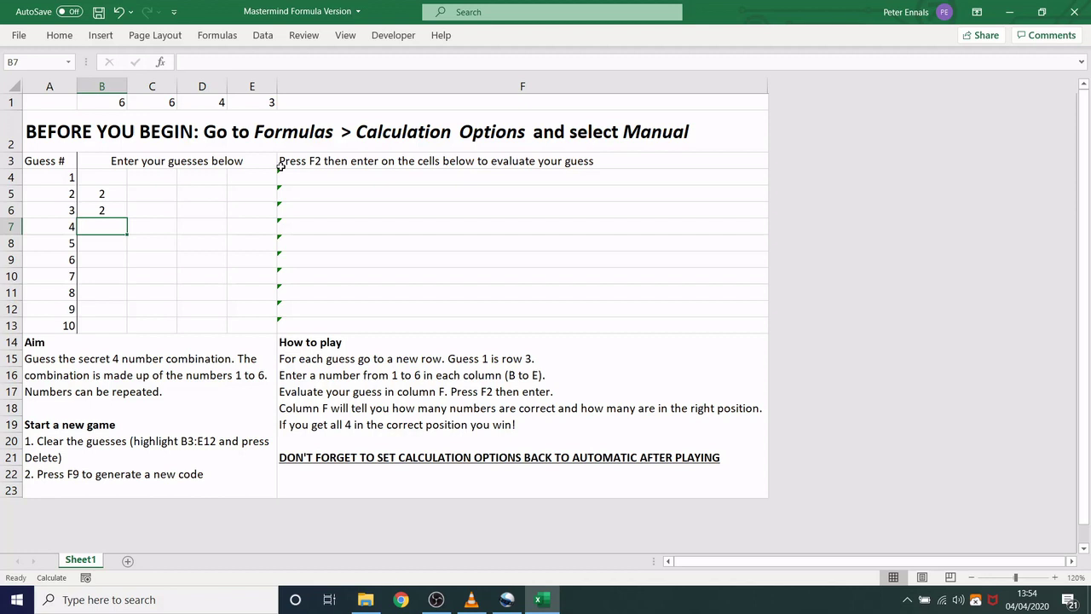
key(F9)
Step: Clear all guess cells B4:E13 and recalculate the workbook to generate a new code
drag(109, 178, 244, 319)
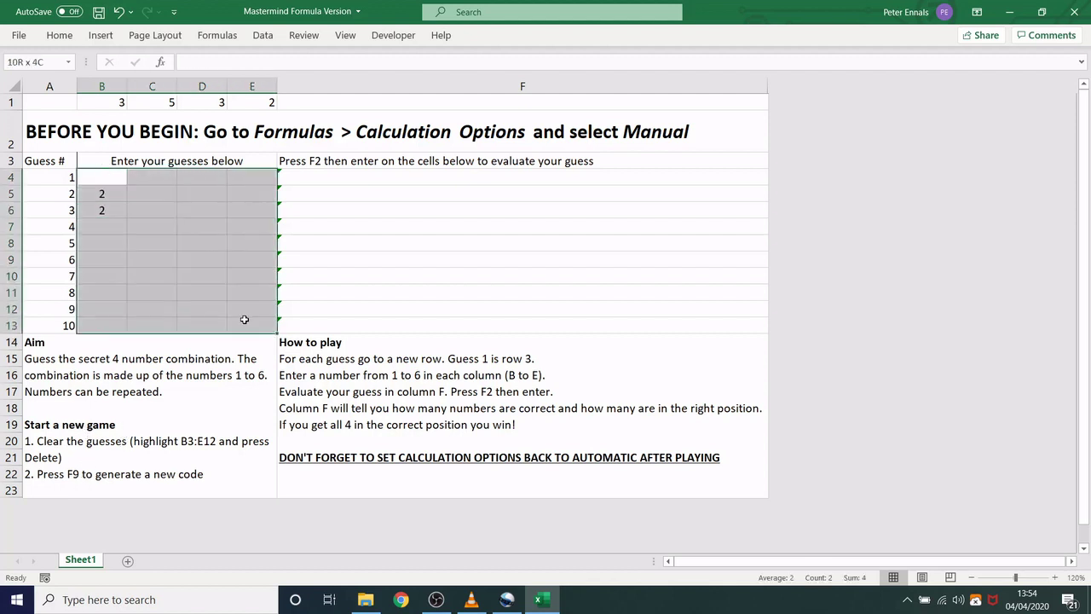
key(Delete)
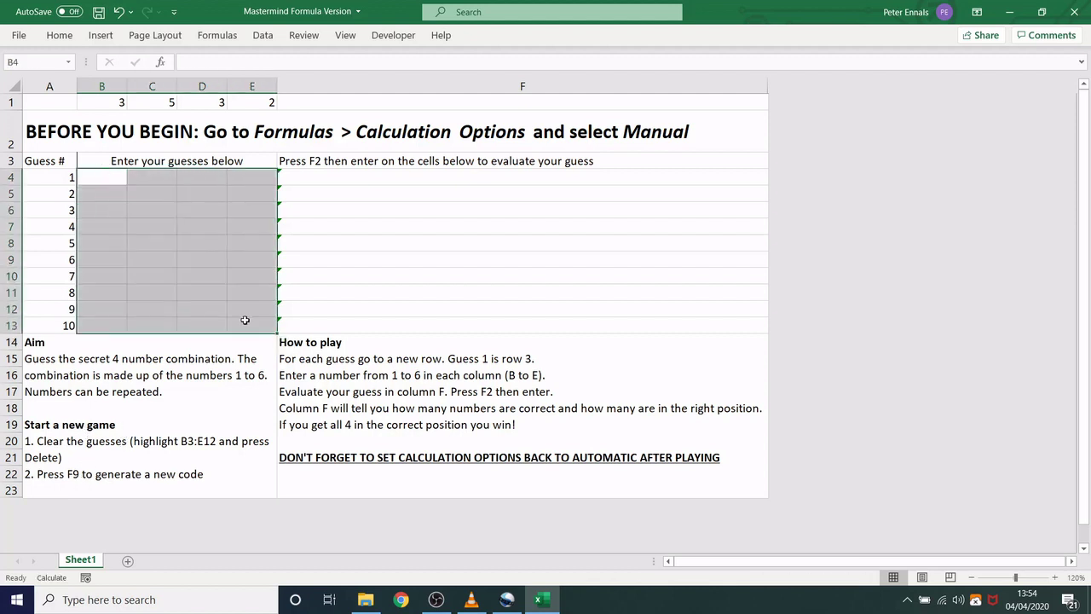
key(F9)
Step: Hide row 1, which holds the secret code
right_click(18, 102)
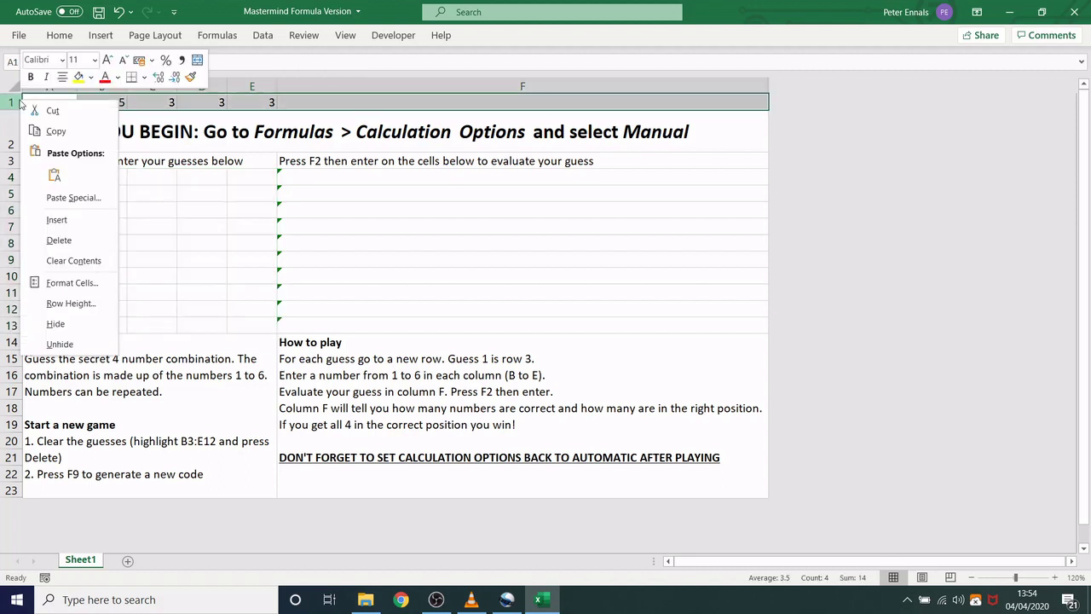
click(64, 324)
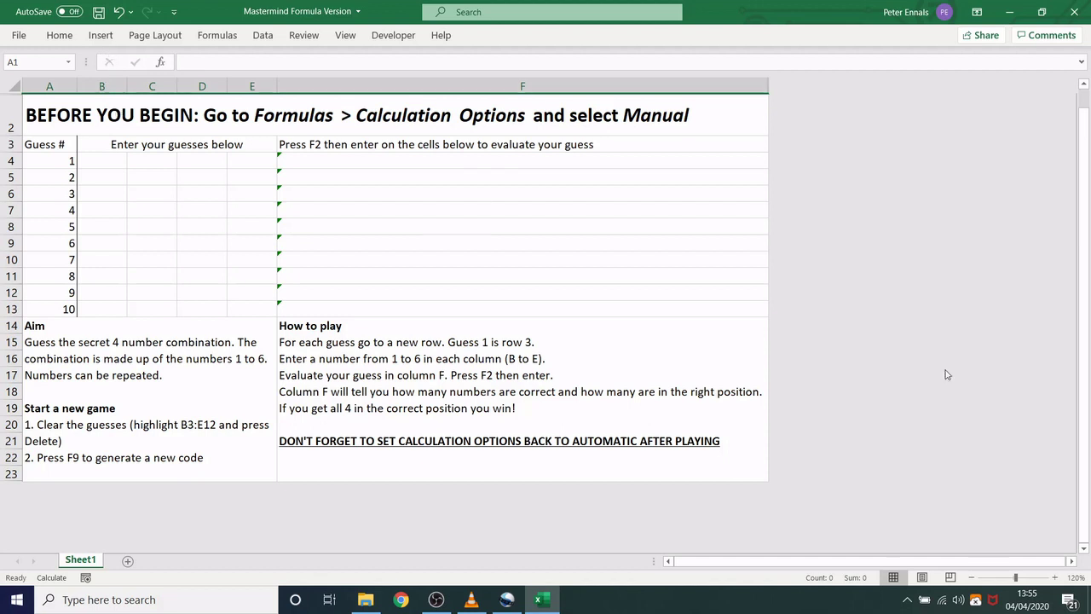
Step: Enter the first guess 1, 1, 1, 2 in B4:E4 and re-evaluate the formula in F4
click(113, 157)
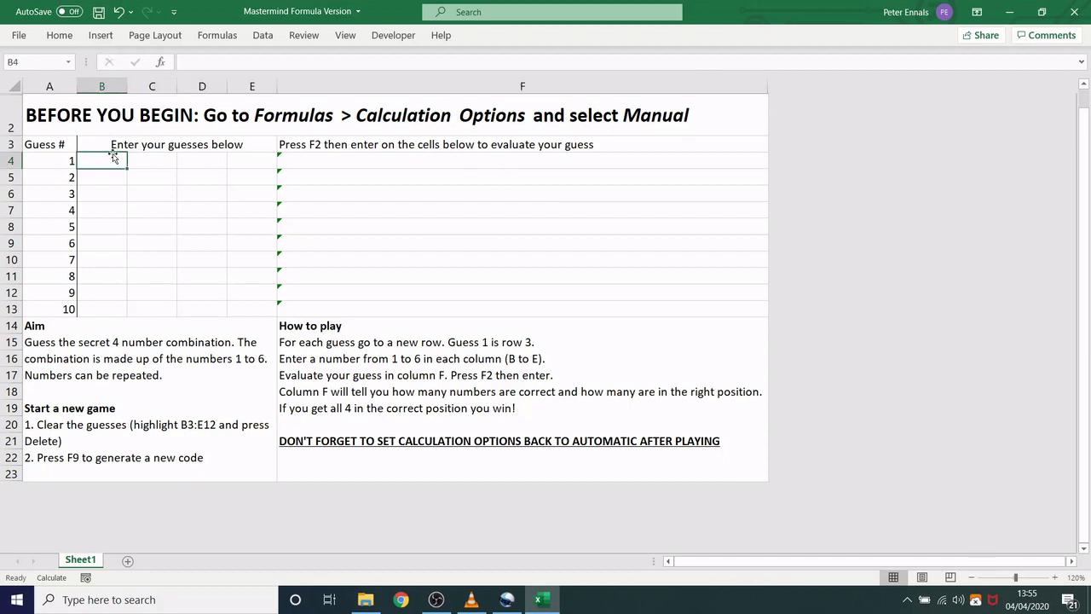
text(1)
key(Tab)
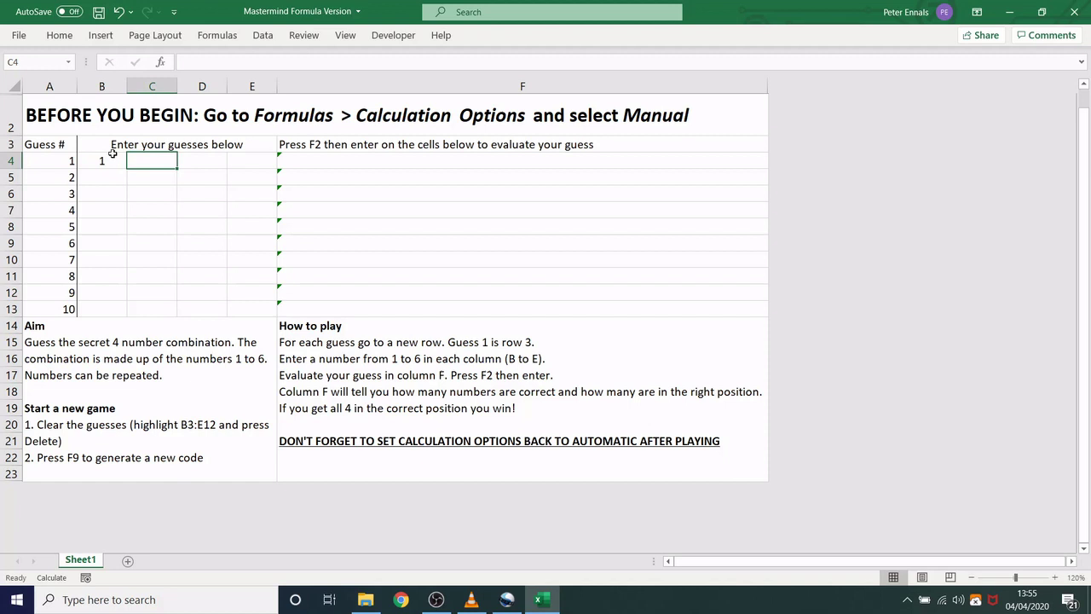
text(1)
key(Tab)
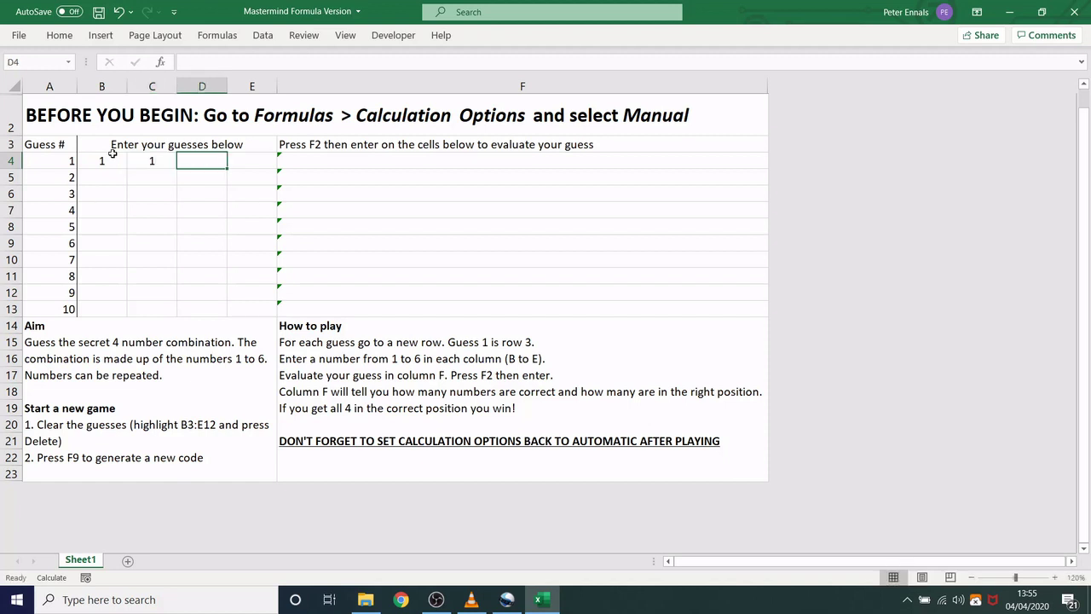
text(1)
key(Tab)
text(2)
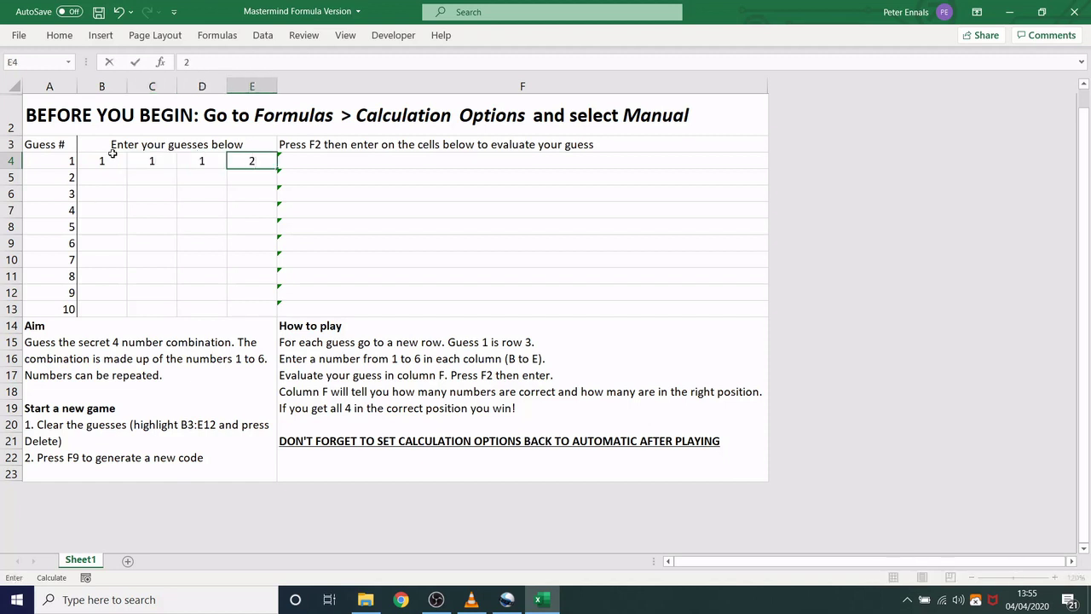
key(Tab)
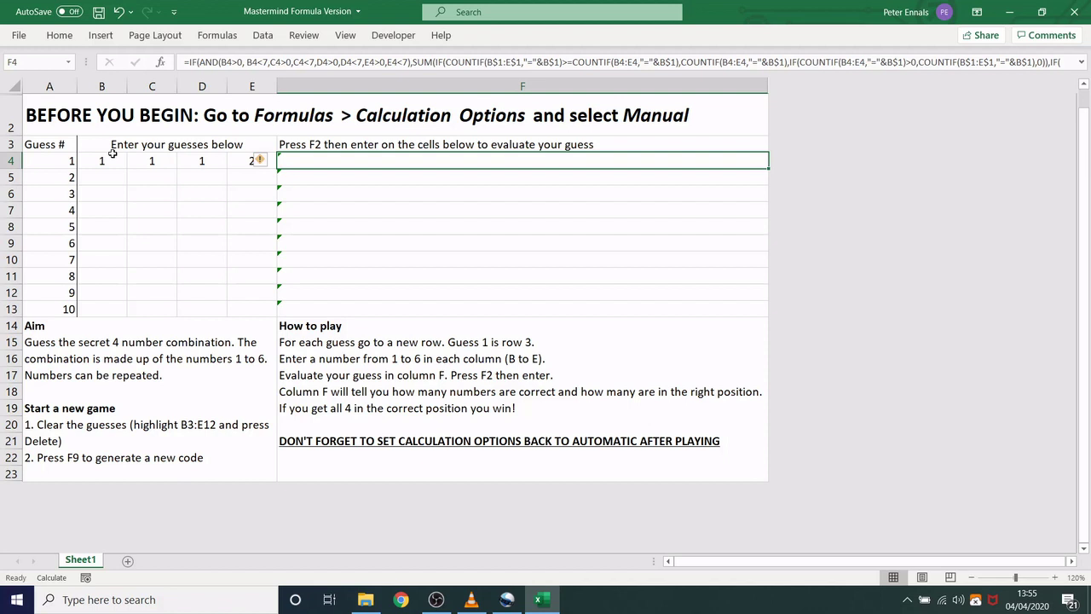
key(F2)
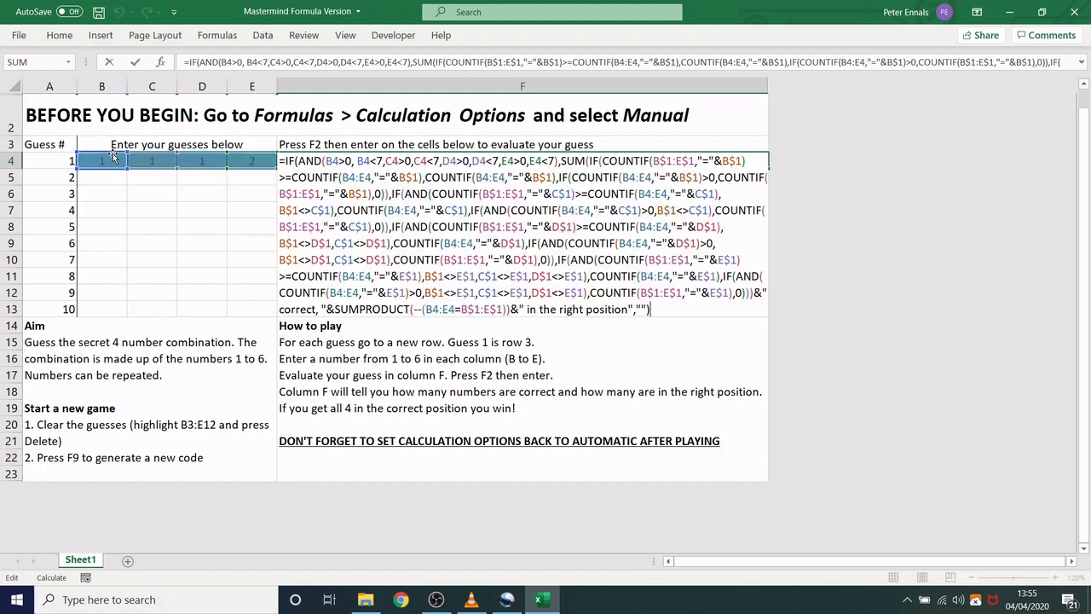
key(Return)
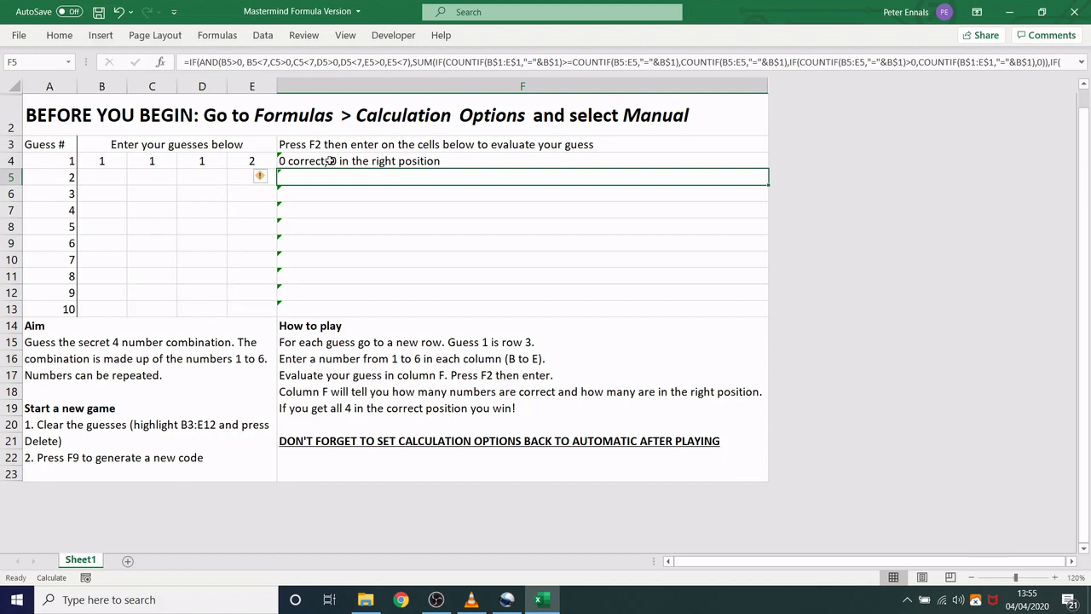
click(107, 177)
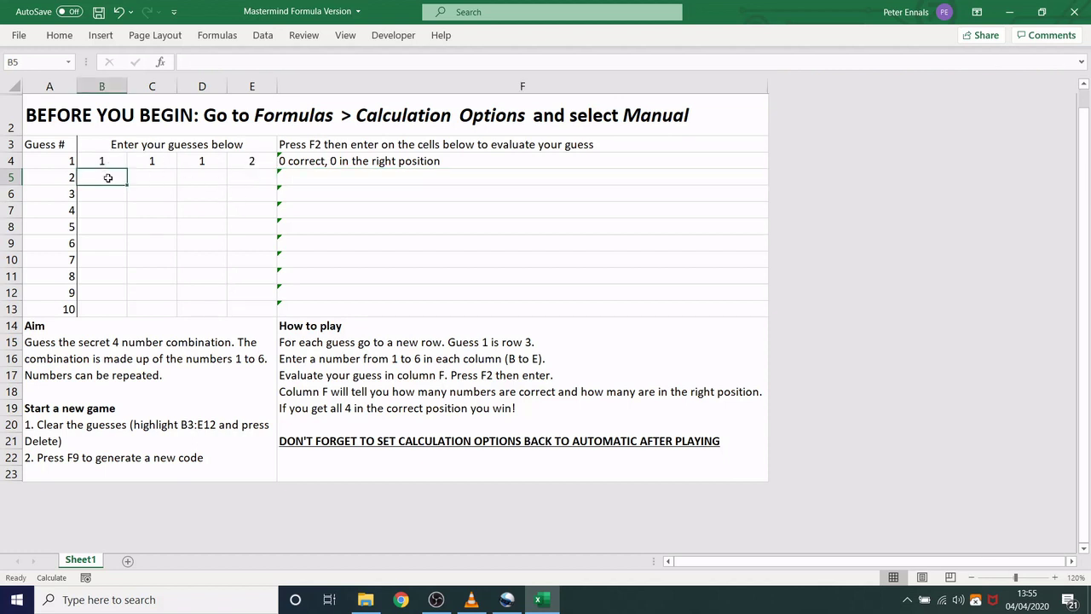
text(2)
key(Tab)
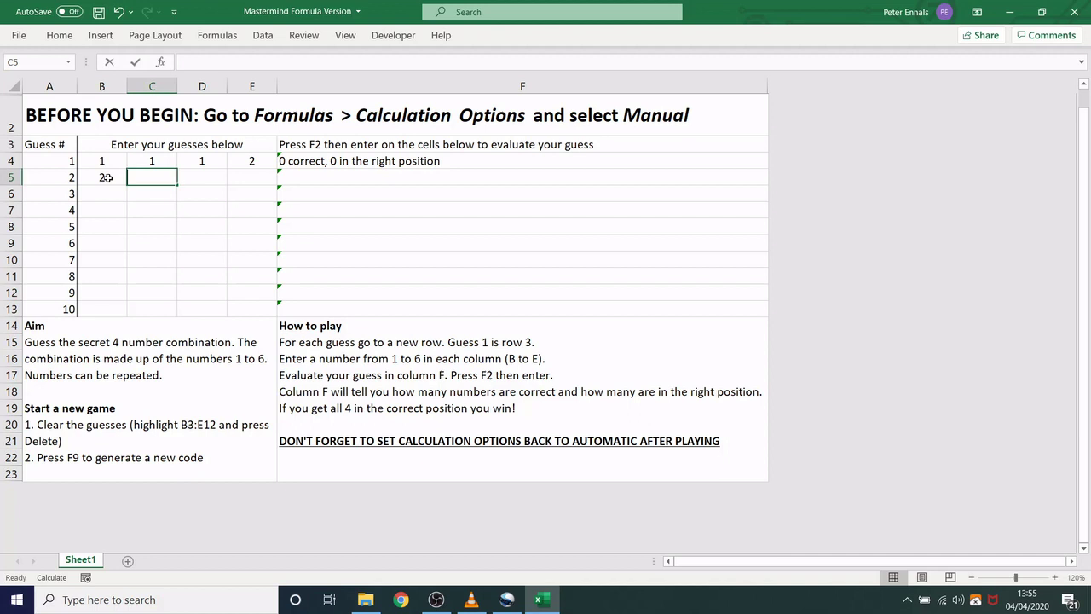
text(2)
key(Tab)
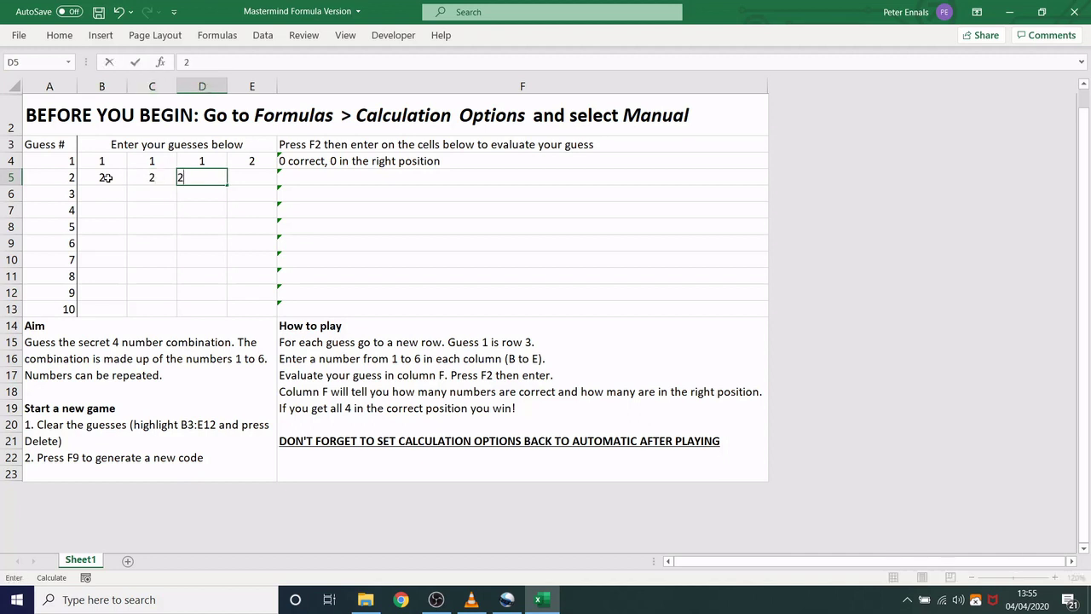
Step: Replace the second guess with 3, 3, 3, 4 in B5:E5 and re-evaluate the formula in F5
click(107, 176)
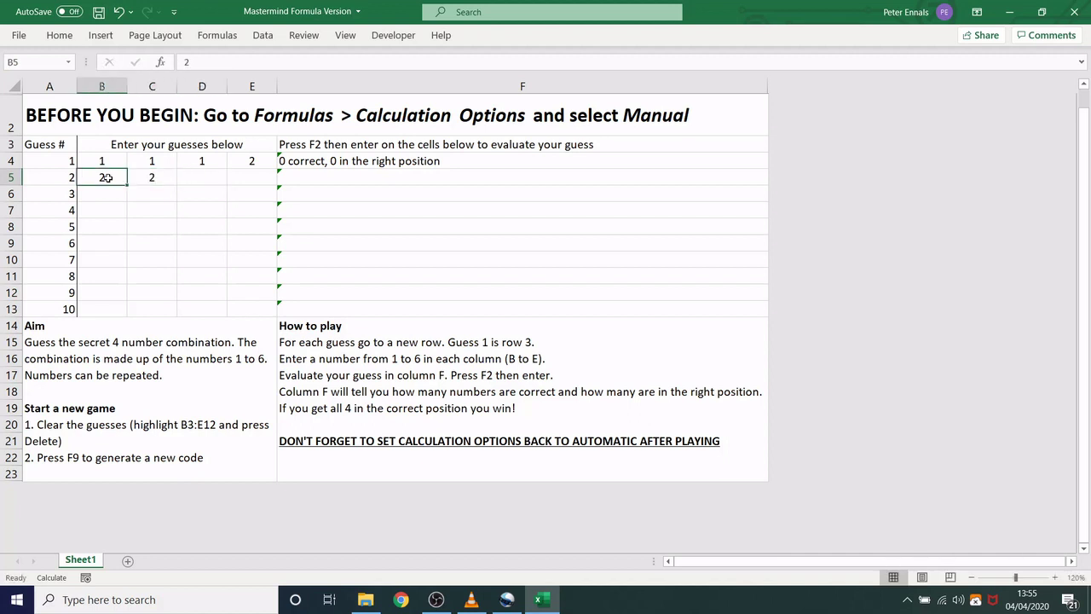
text(3)
key(Tab)
text(2)
key(BackSpace)
text(3)
key(Tab)
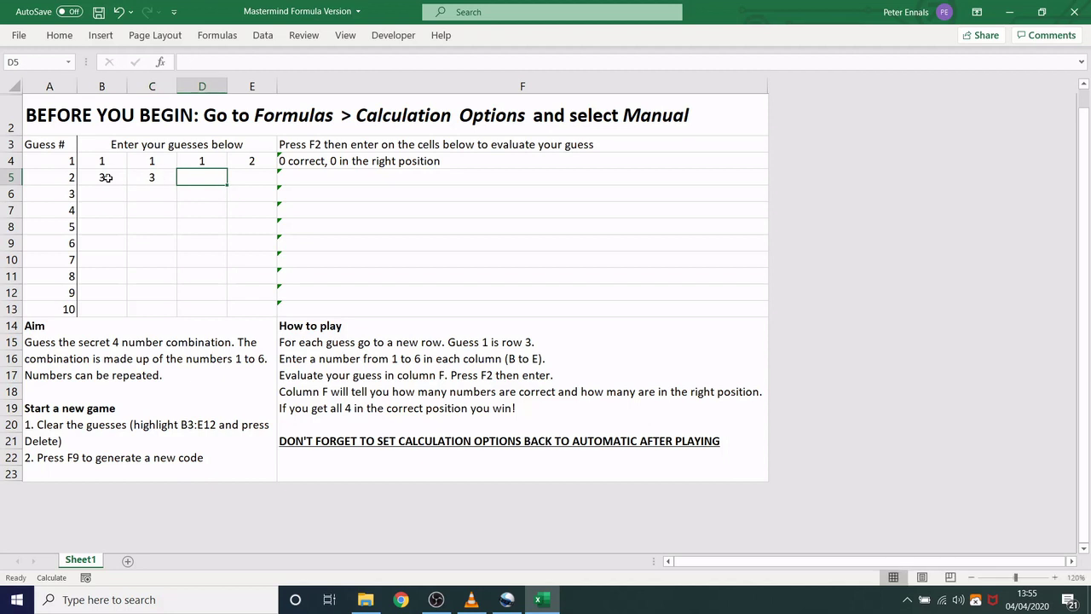
text(3)
key(Tab)
text(4)
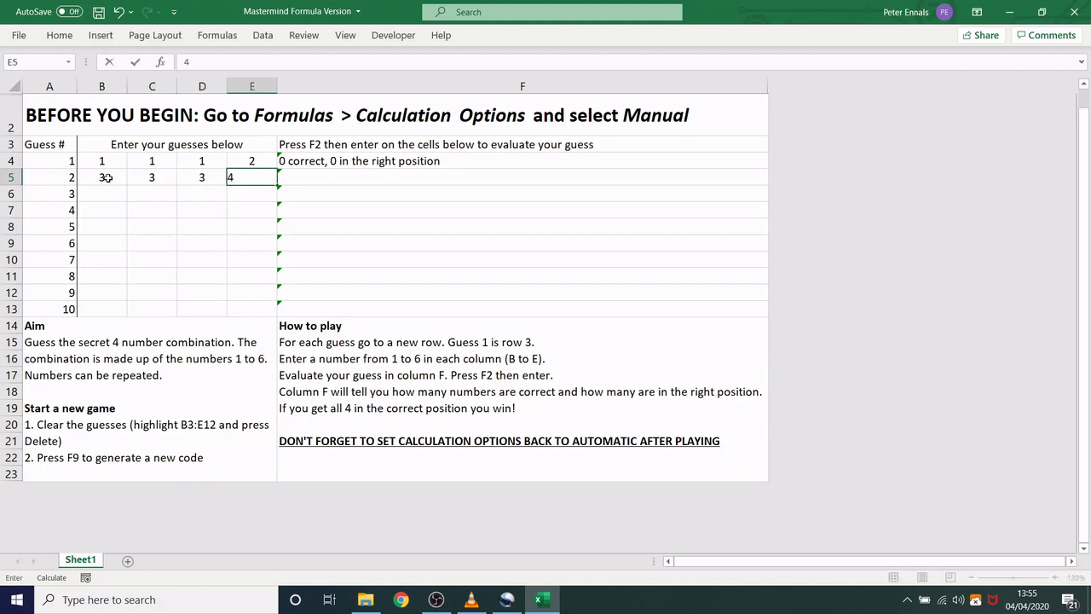
key(Tab)
key(F2)
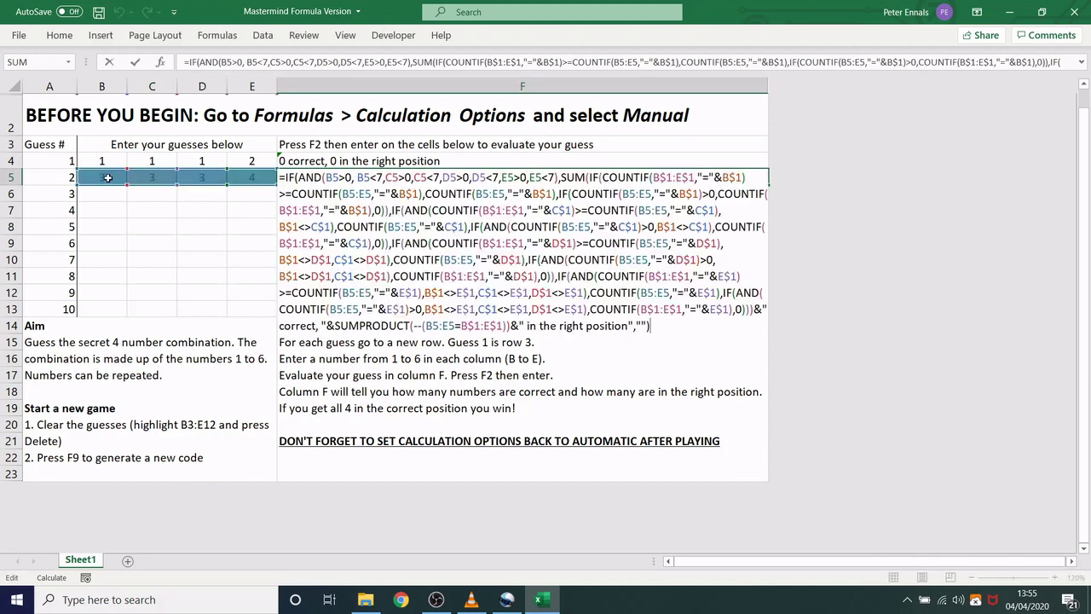
key(Return)
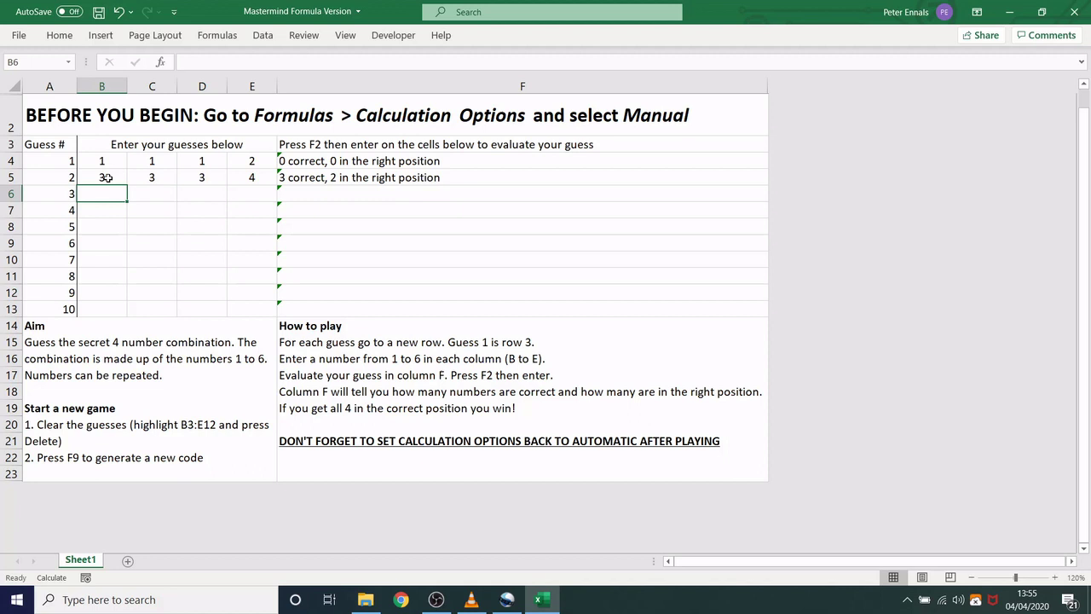
Step: Enter the third guess 3, 3, 3, 5 in B6:E6 and re-evaluate the formula in F6
text(3)
key(Tab)
text(3)
key(Tab)
text(3)
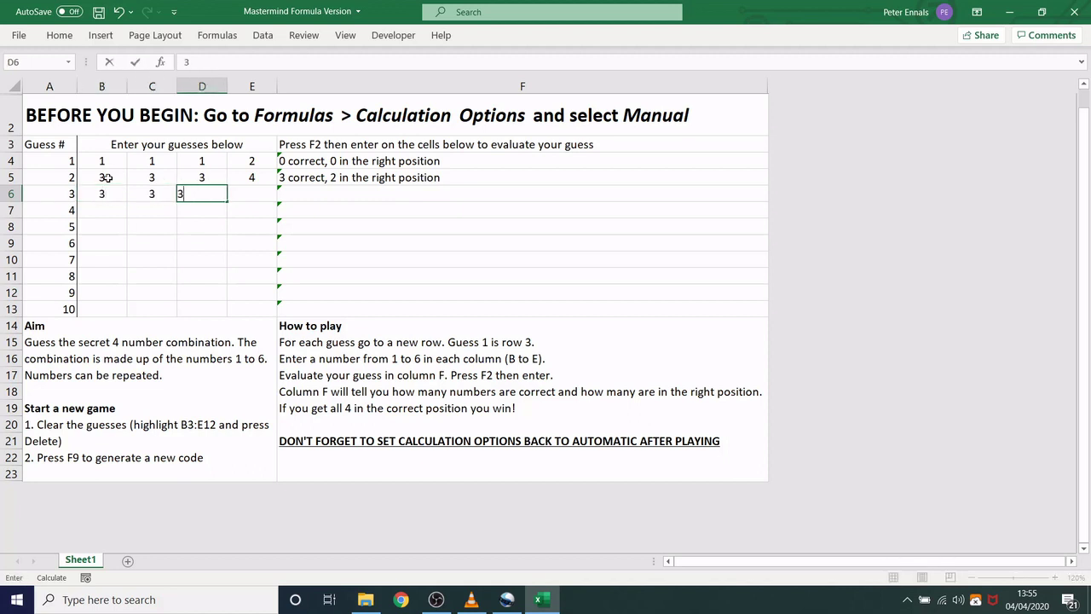
key(Tab)
text(5)
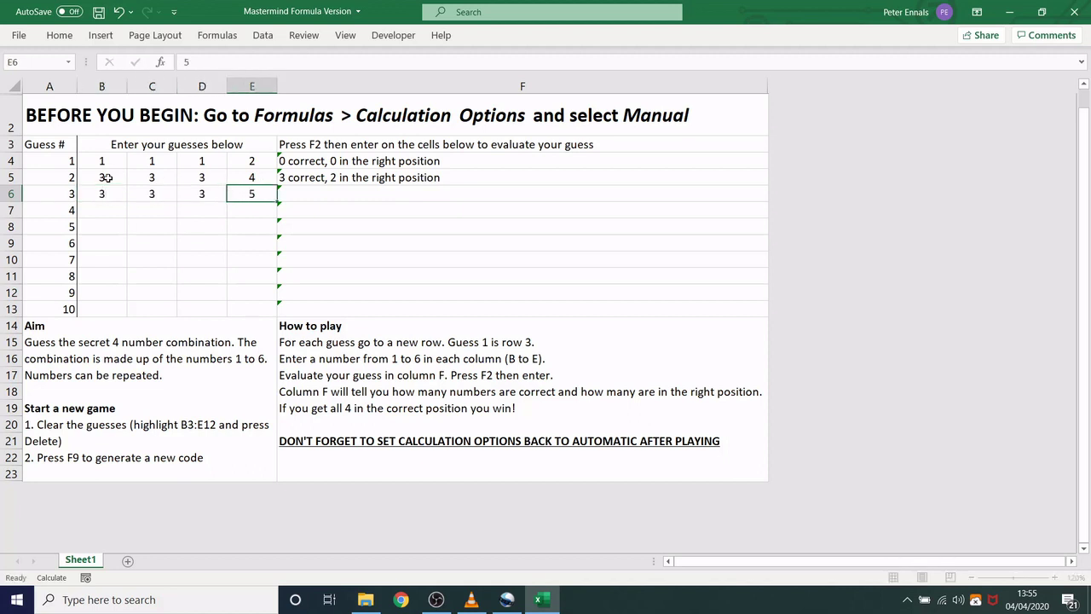
key(Tab)
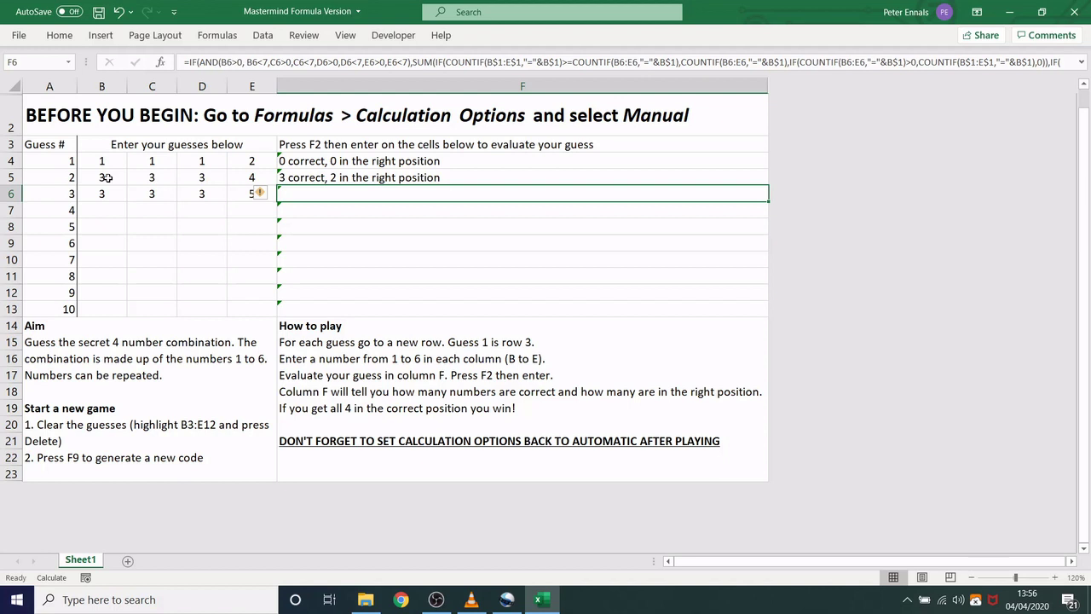
key(F2)
key(Return)
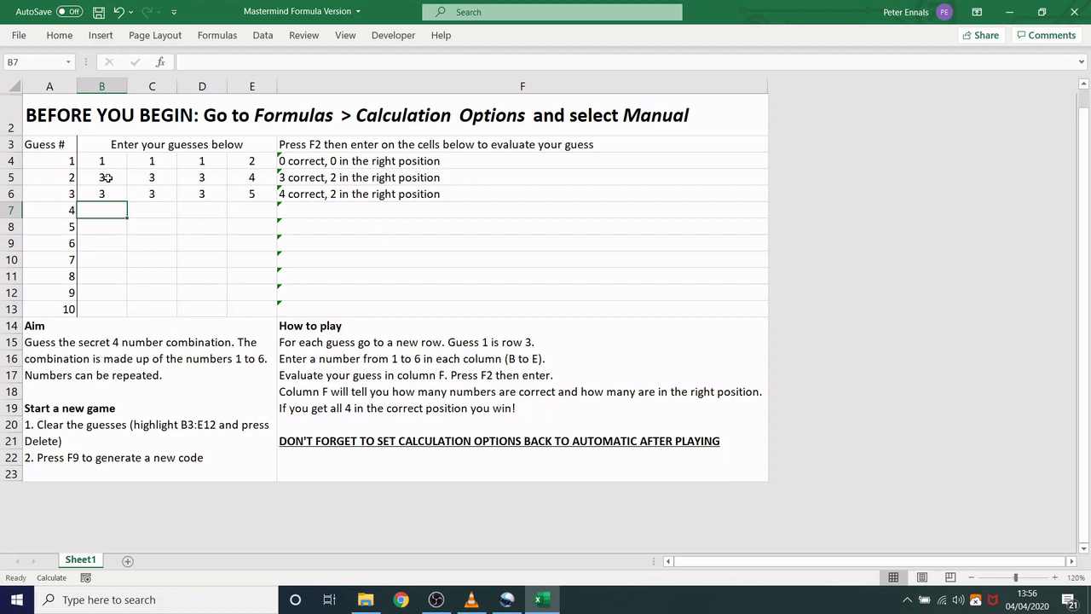
Step: Enter the fourth guess 3, 3, 5, 3 in B7:E7 and re-evaluate the formula in F7
text(3)
key(Tab)
text(3)
key(Tab)
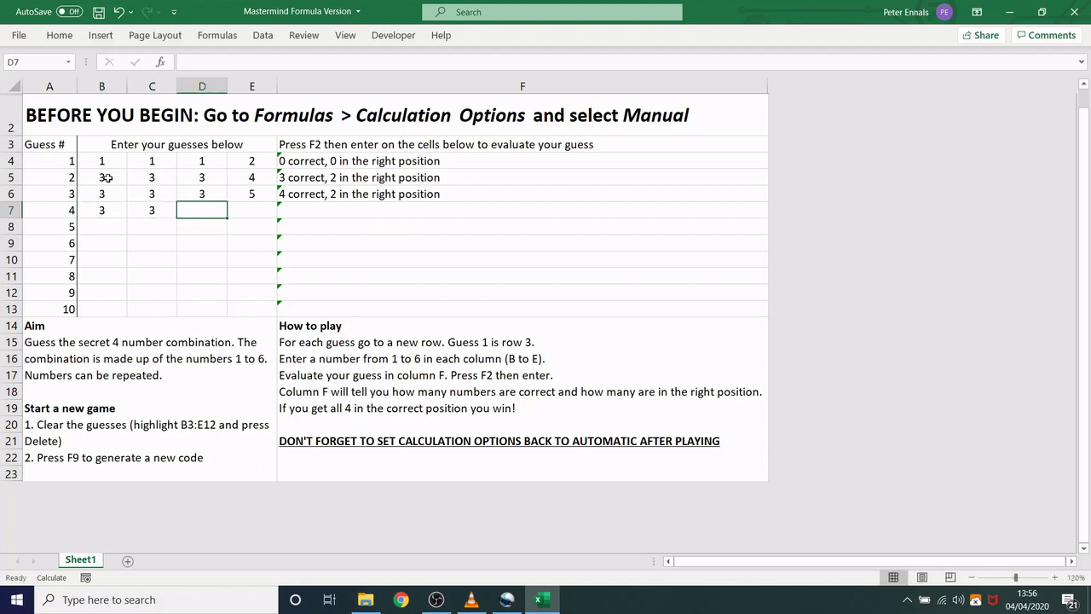
text(5)
key(Tab)
text(3)
key(Tab)
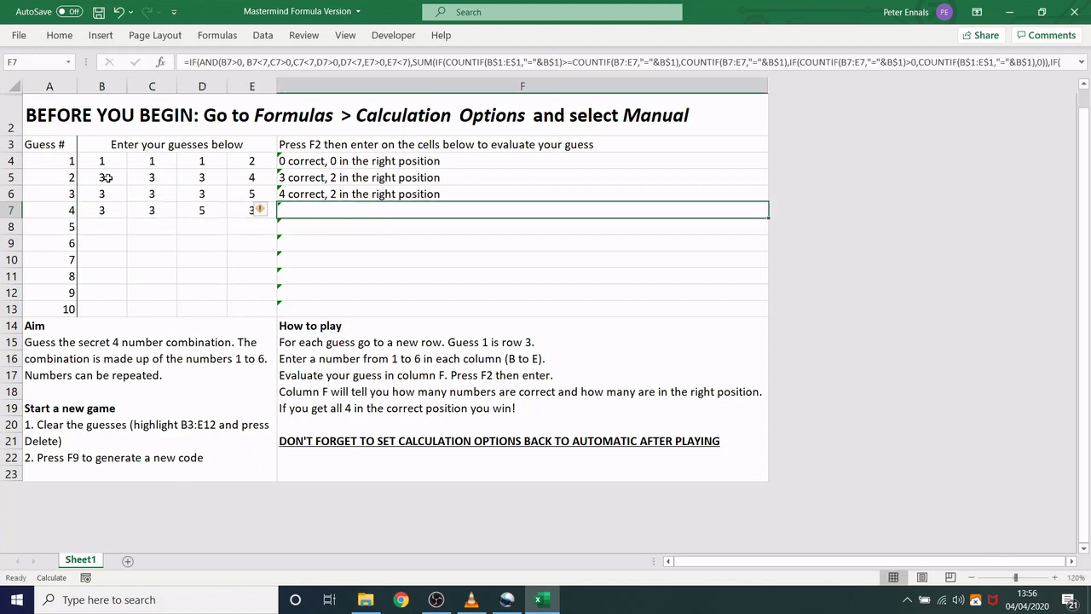
key(F2)
key(Return)
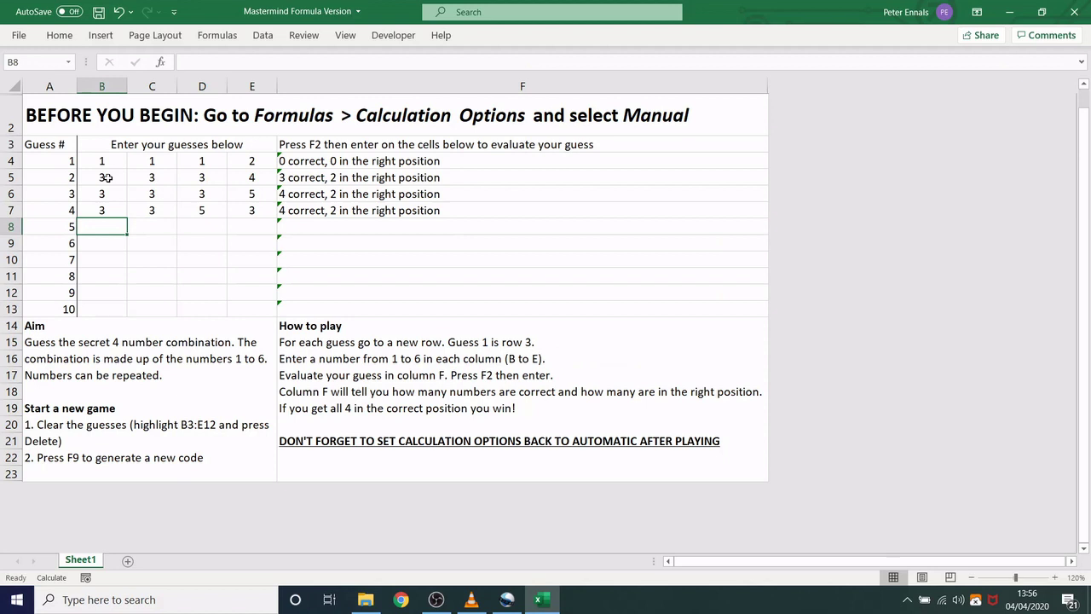
Step: Enter the fifth guess 3, 5, 3, 3 in B8:E8 and re-evaluate the formula in F8
text(3)
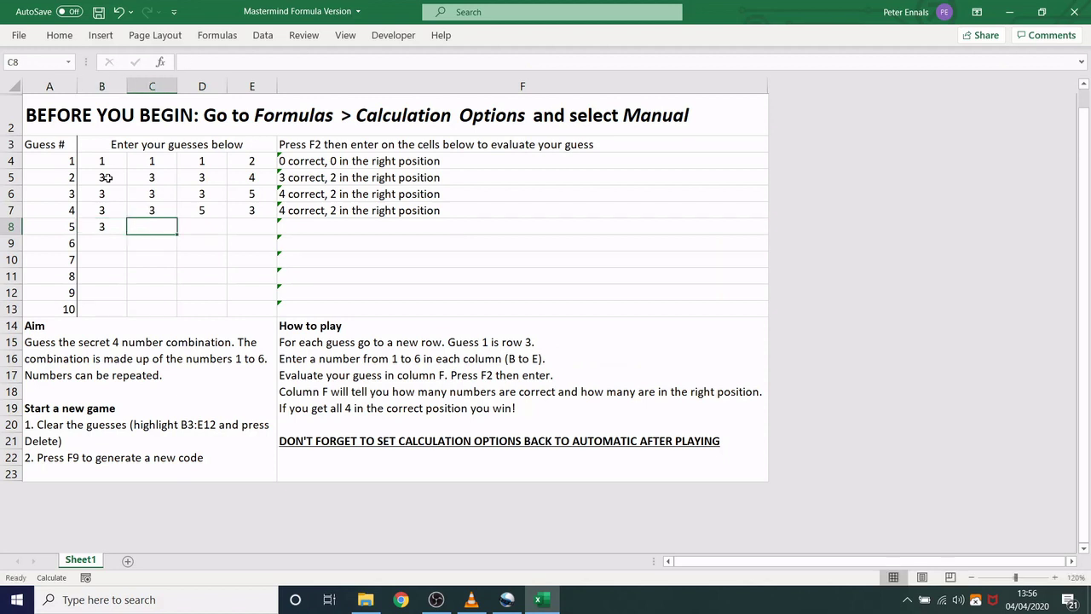
text(5)
key(Tab)
text(3)
key(Tab)
text(3)
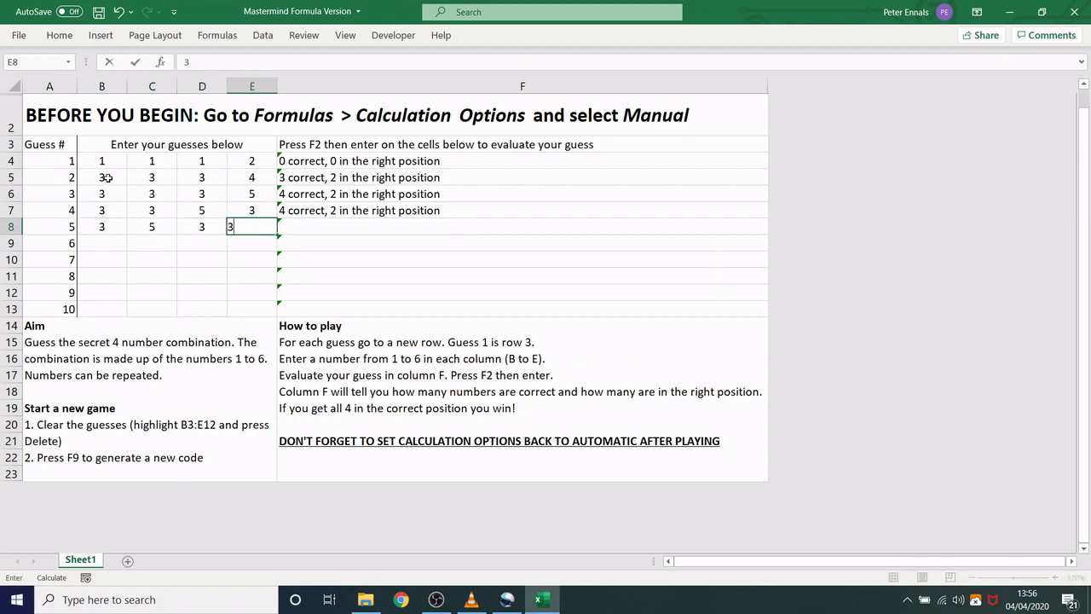
key(Tab)
key(F2)
key(Return)
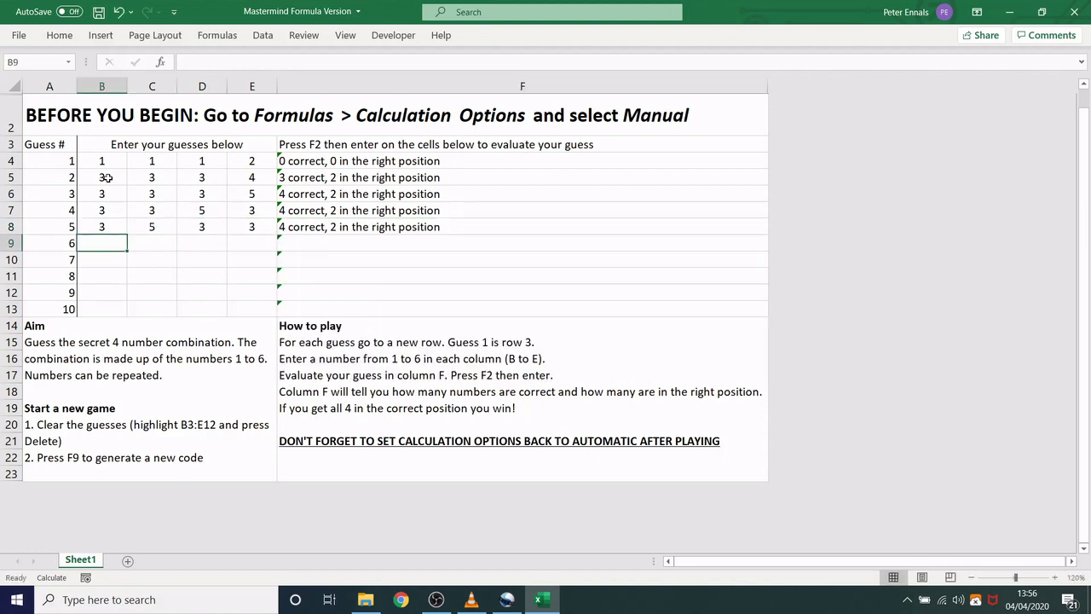
Step: Enter the sixth guess 5, 3, 3, 3 in B9:E9 and re-evaluate the formula in F9
text(5)
key(Tab)
text(3)
key(Tab)
text(3)
key(Tab)
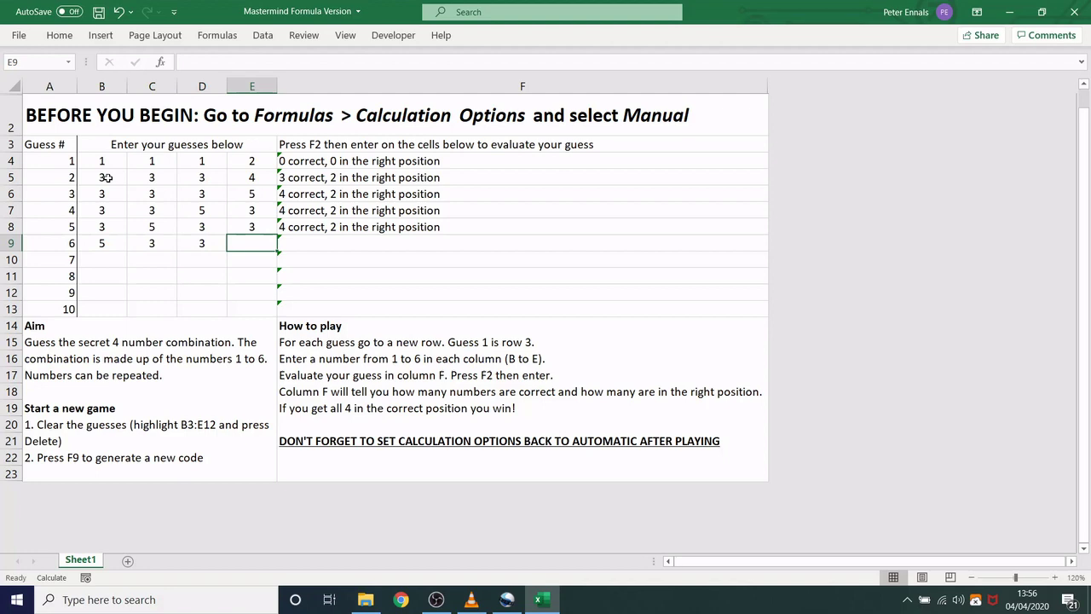
text(3)
key(Tab)
key(F2)
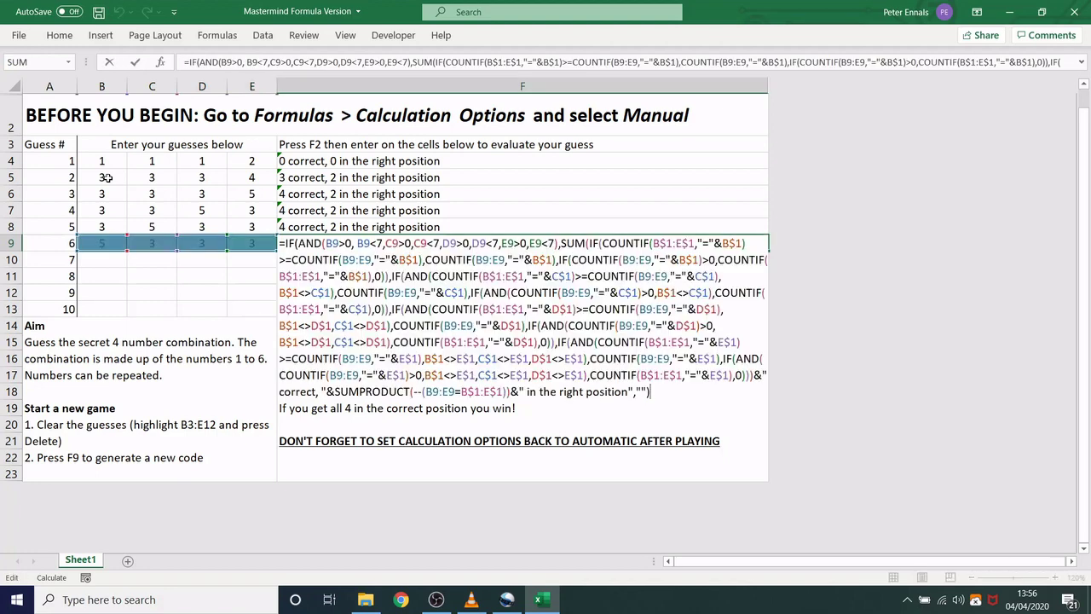
key(Return)
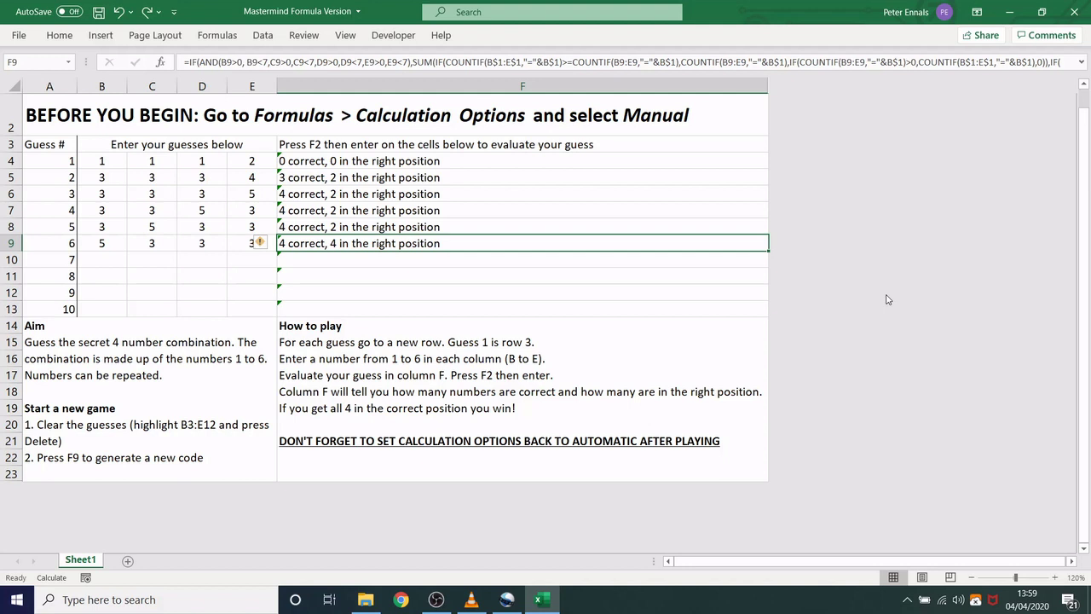
Step: Unhide row 1 above the heading row to reveal the secret code
click(12, 103)
click(12, 103)
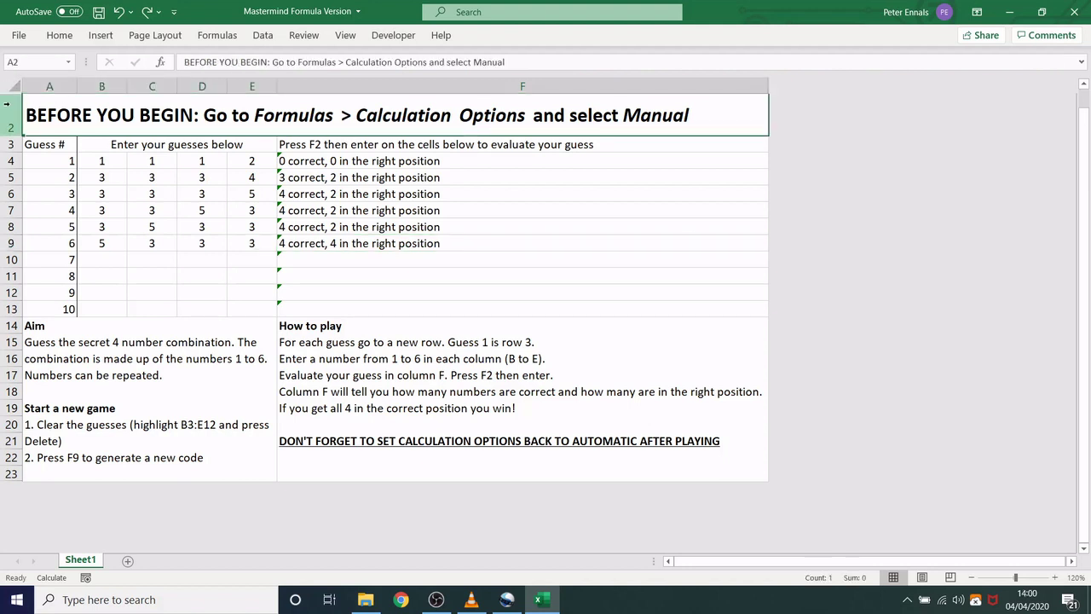
right_click(11, 107)
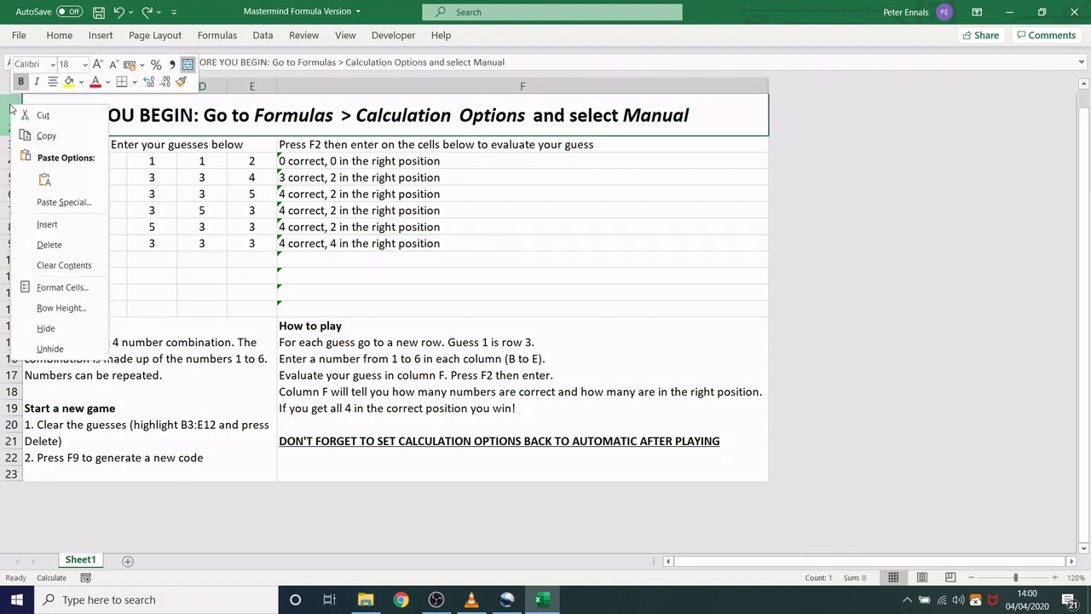
click(48, 346)
Step: Examine the formulas in B1, C1, D1 and E1 that generate the secret code
click(119, 102)
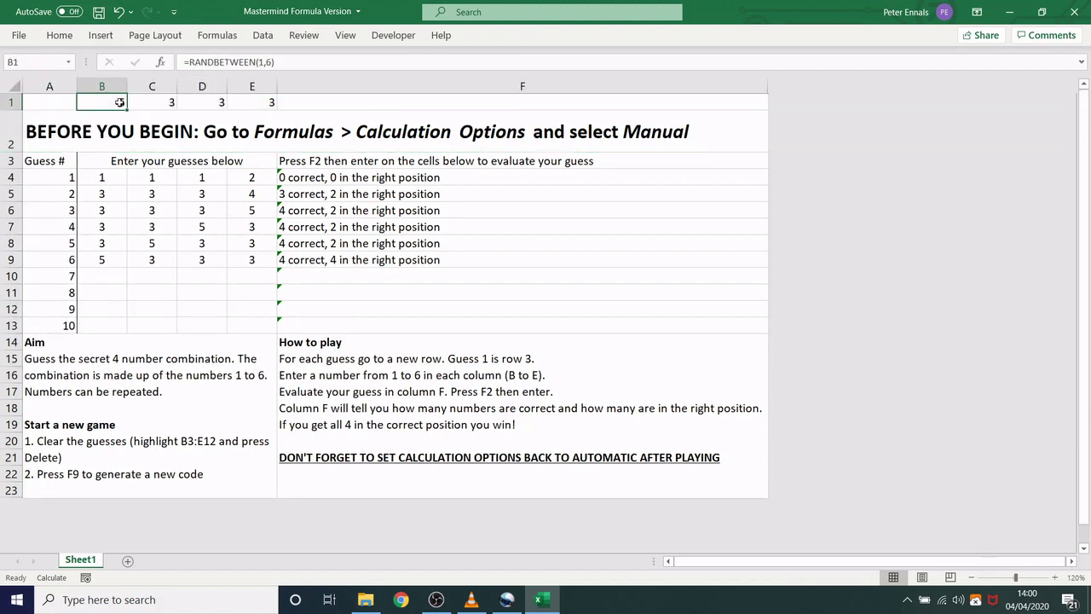
click(259, 62)
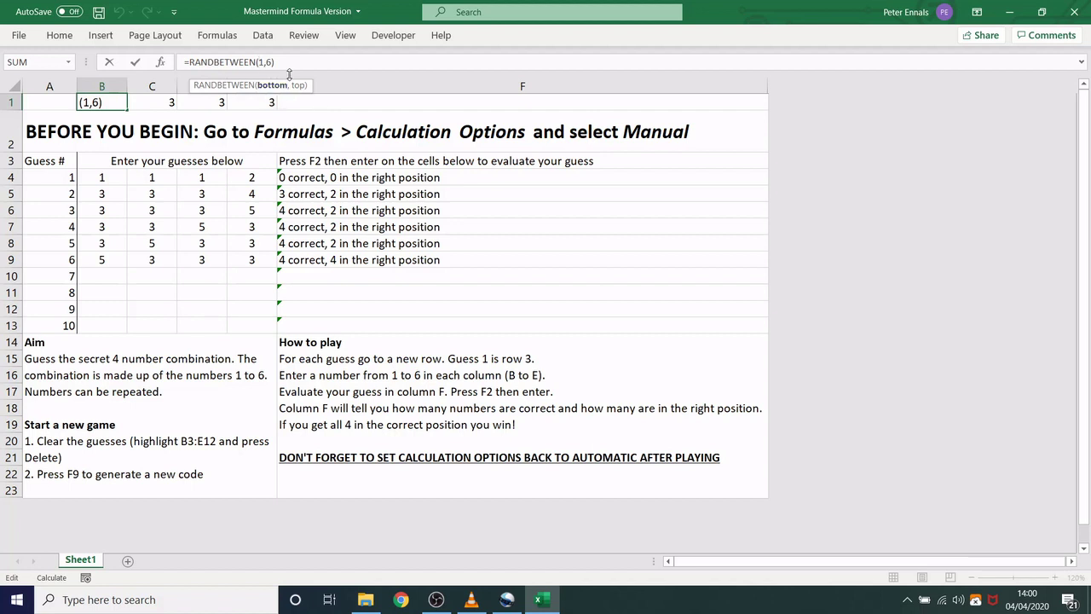
key(ctrl+Return)
click(154, 99)
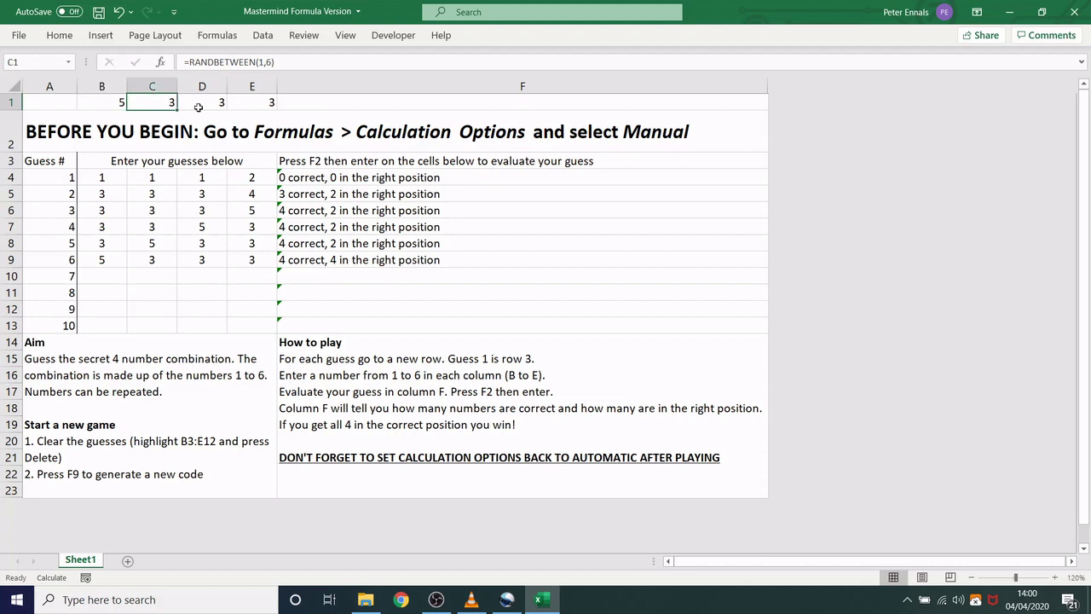
click(211, 108)
click(253, 102)
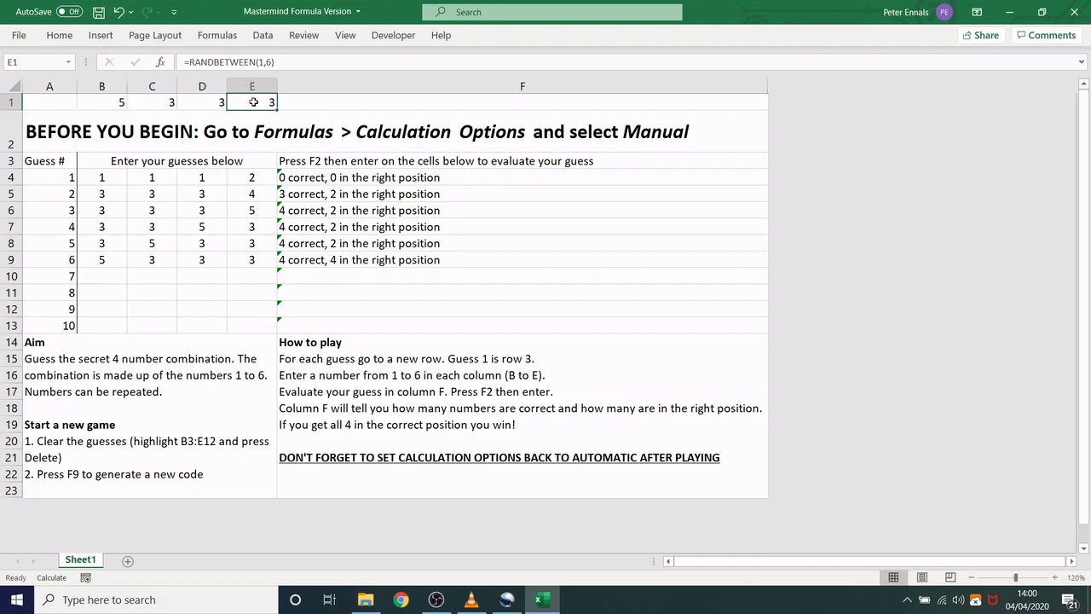
Step: Display the full evaluation formula of F4 and examine its AND condition on the guess cells B4:E4
click(388, 177)
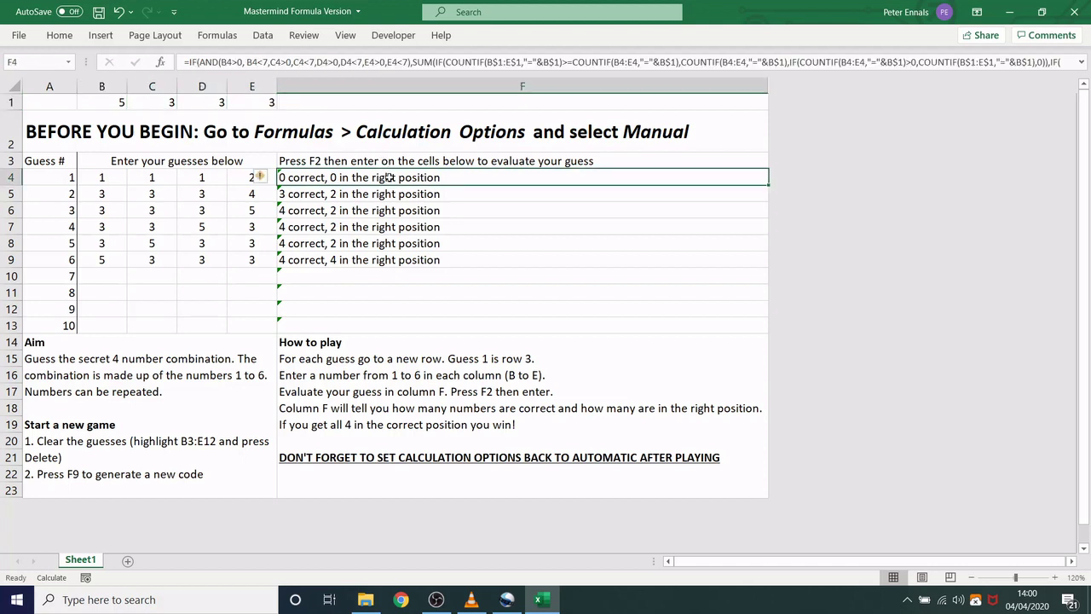
click(1083, 63)
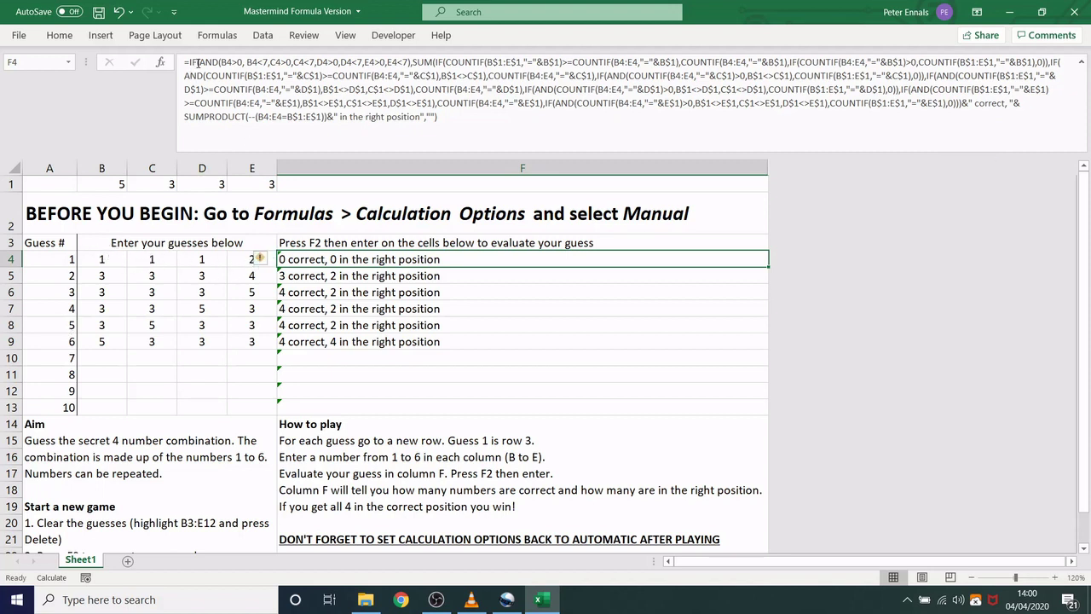
drag(199, 63, 411, 61)
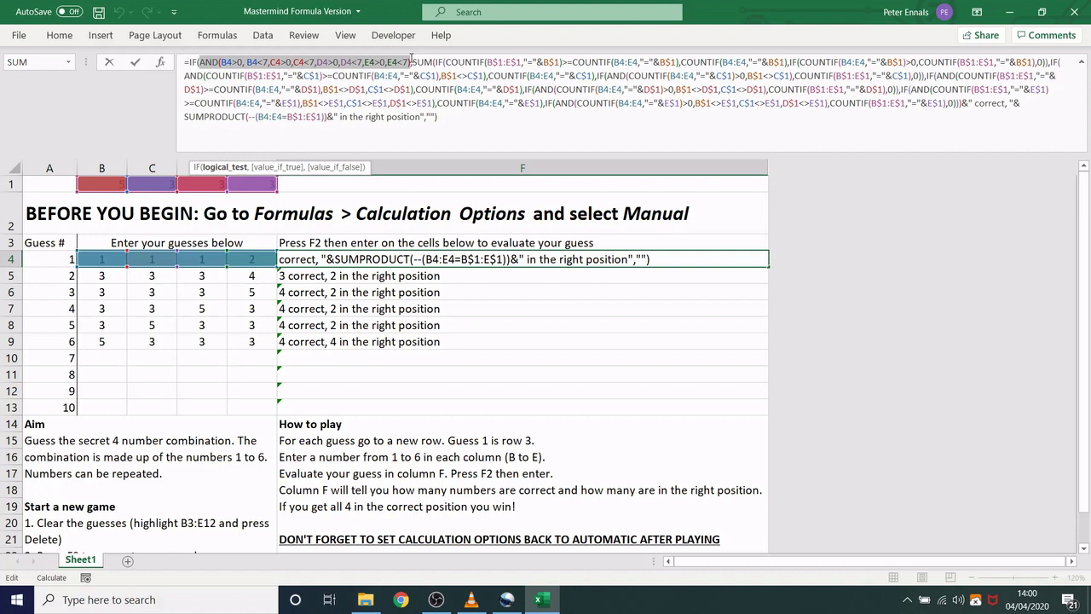
key(Escape)
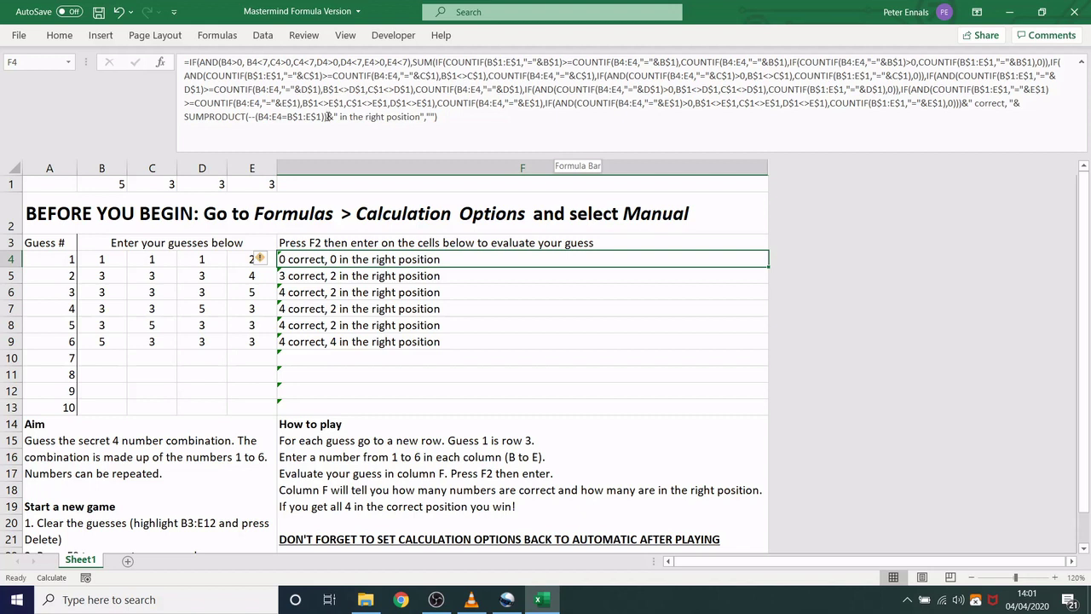
Step: Examine the SUMPRODUCT part of F4's formula that compares B4:E4 with B$1:E$1, leaving the formula unedited
drag(327, 117, 185, 119)
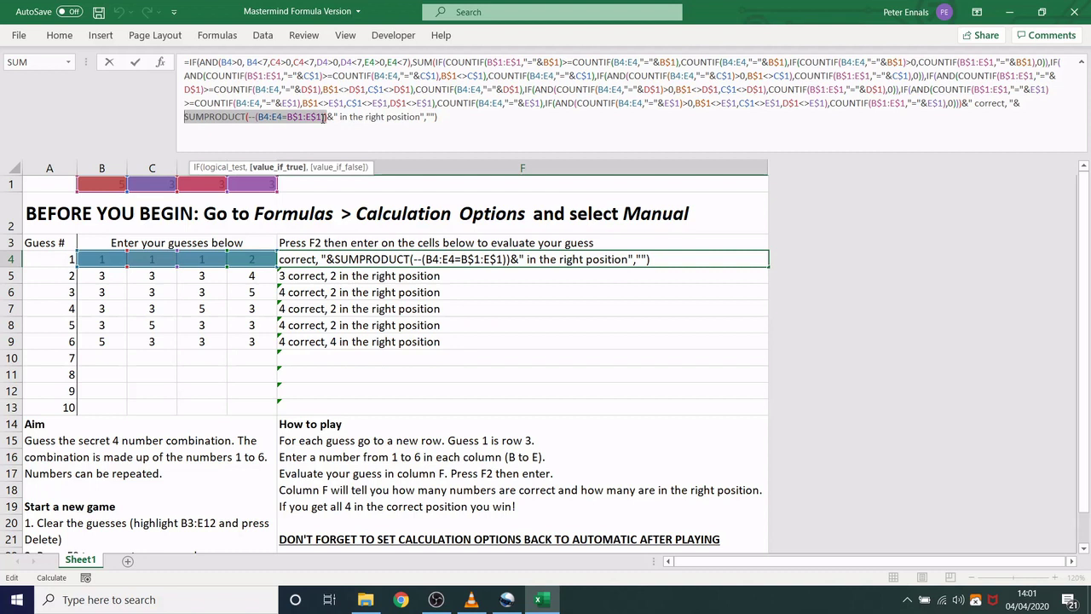
drag(323, 117, 336, 129)
key(Return)
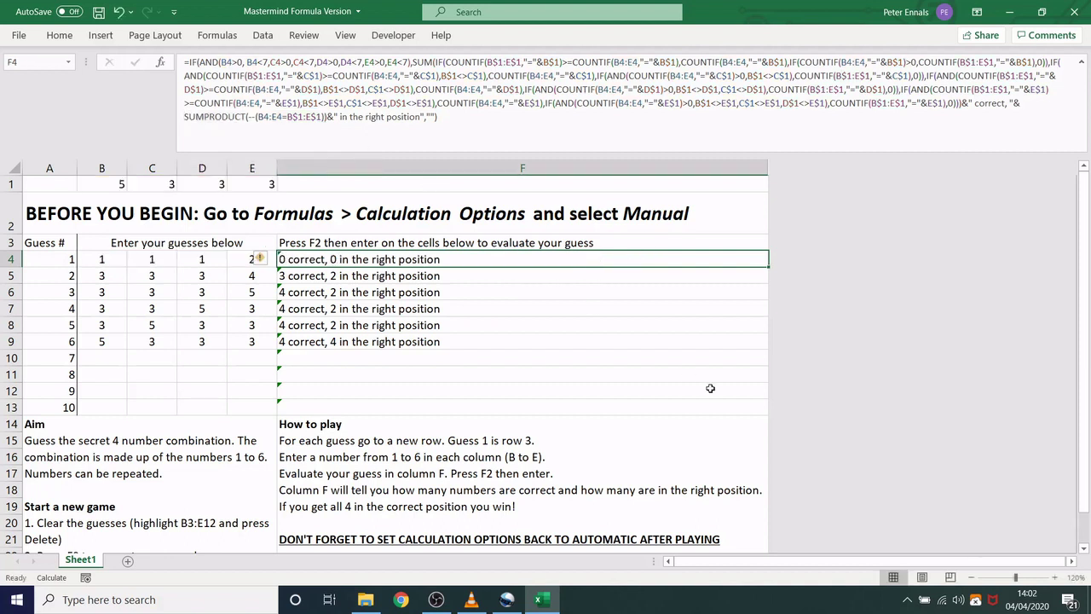